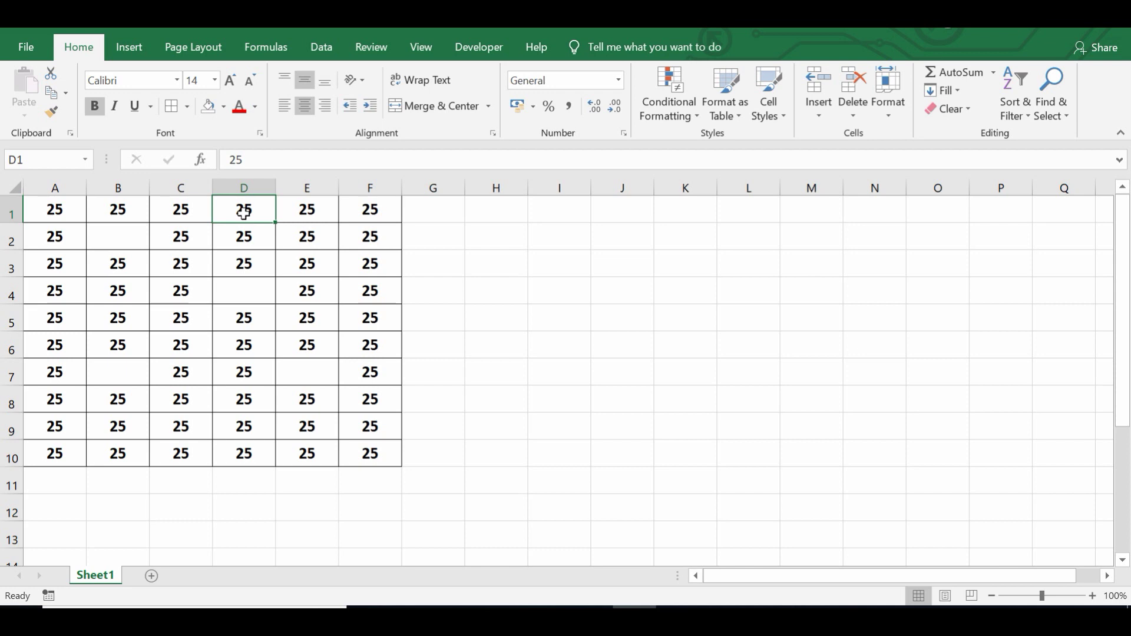
- Draw an ActiveX command button over H1:J2 using the Developer tab's Insert controls
{"action": "mouse_move", "coordinate": [53, 212]}
{"action": "left_mouse_down"}
{"action": "mouse_move", "coordinate": [278, 405]}
{"action": "mouse_move", "coordinate": [363, 453]}
{"action": "left_mouse_up"}
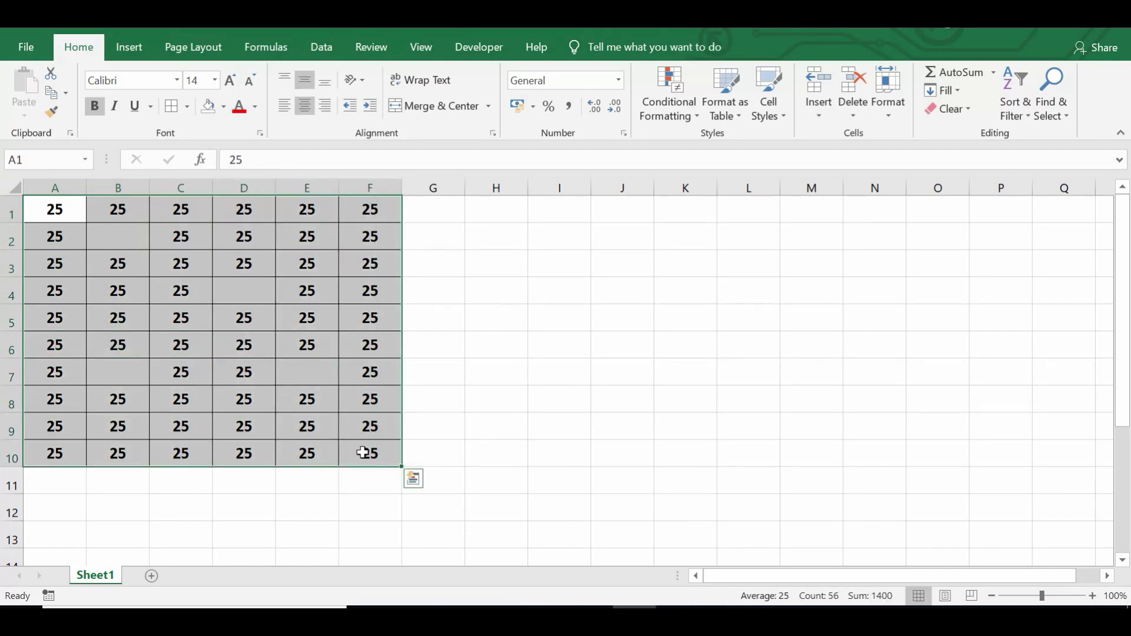
{"action": "left_click", "coordinate": [55, 211]}
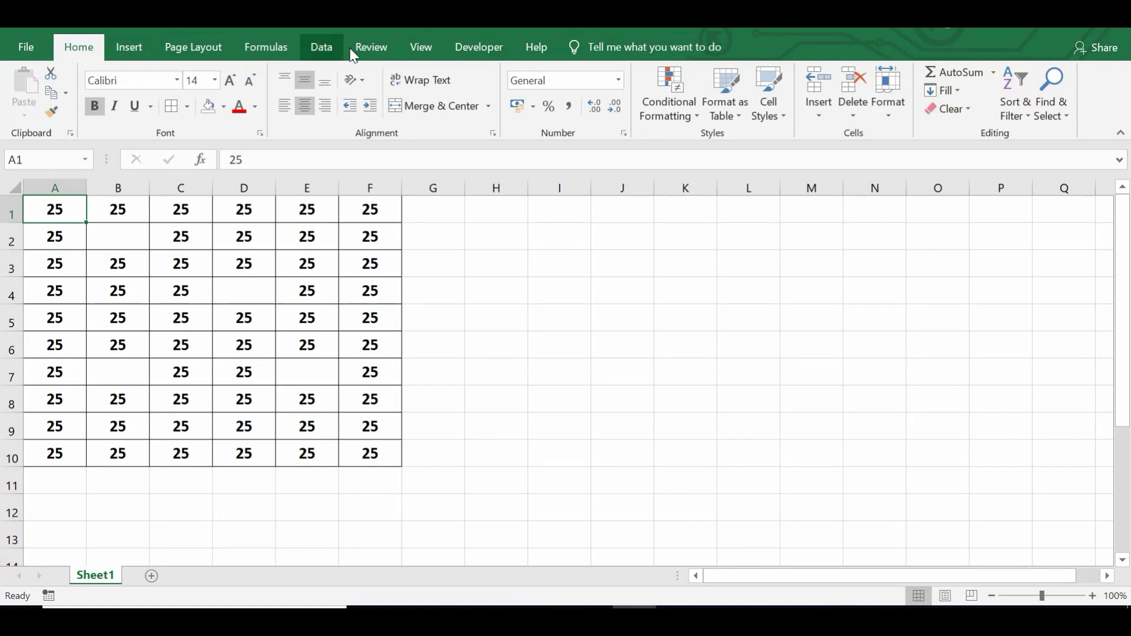
{"action": "left_click", "coordinate": [478, 48]}
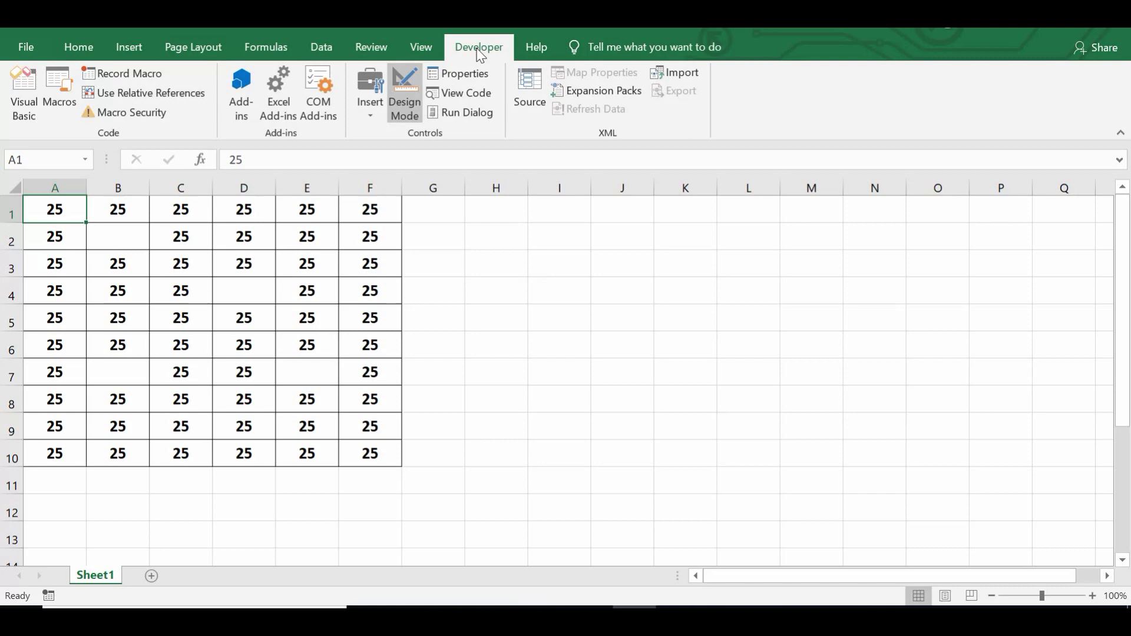
{"action": "left_click", "coordinate": [368, 117]}
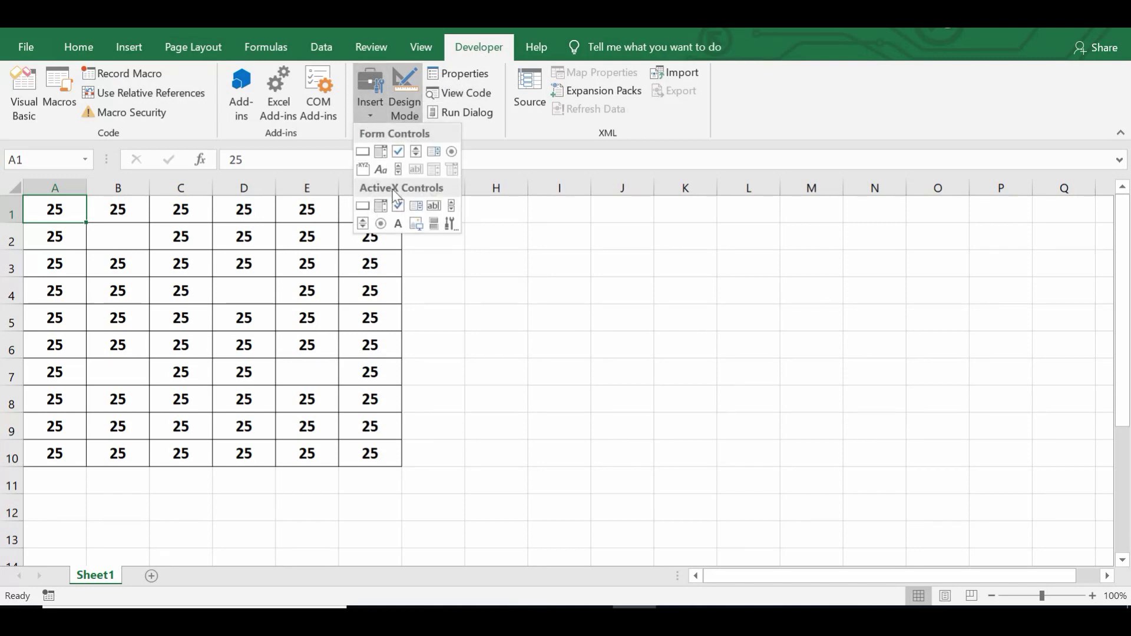
{"action": "left_click", "coordinate": [362, 206]}
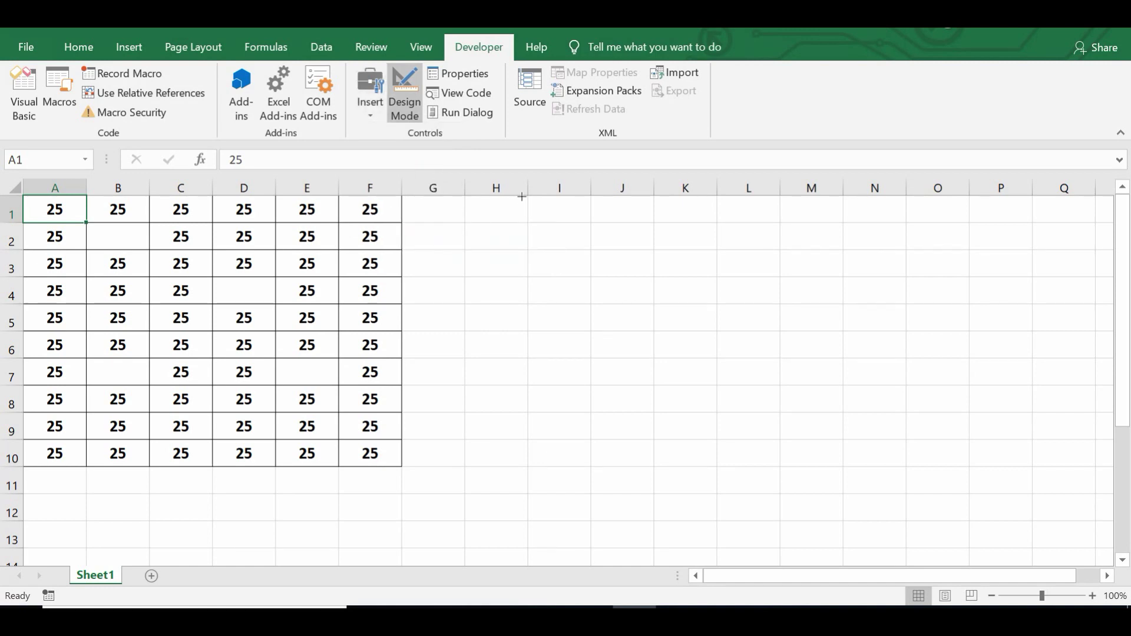
{"action": "left_click_drag", "start_coordinate": [469, 206], "coordinate": [644, 242]}
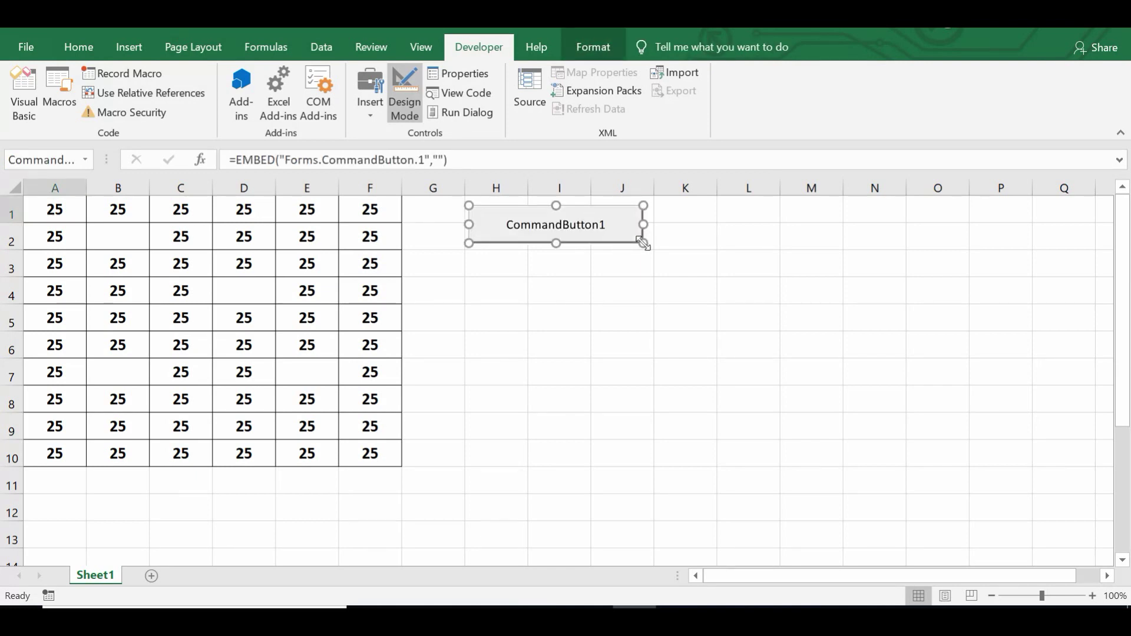
- Open CommandButton1's click procedure and insert a blank line inside it
{"action": "double_click", "coordinate": [550, 223]}
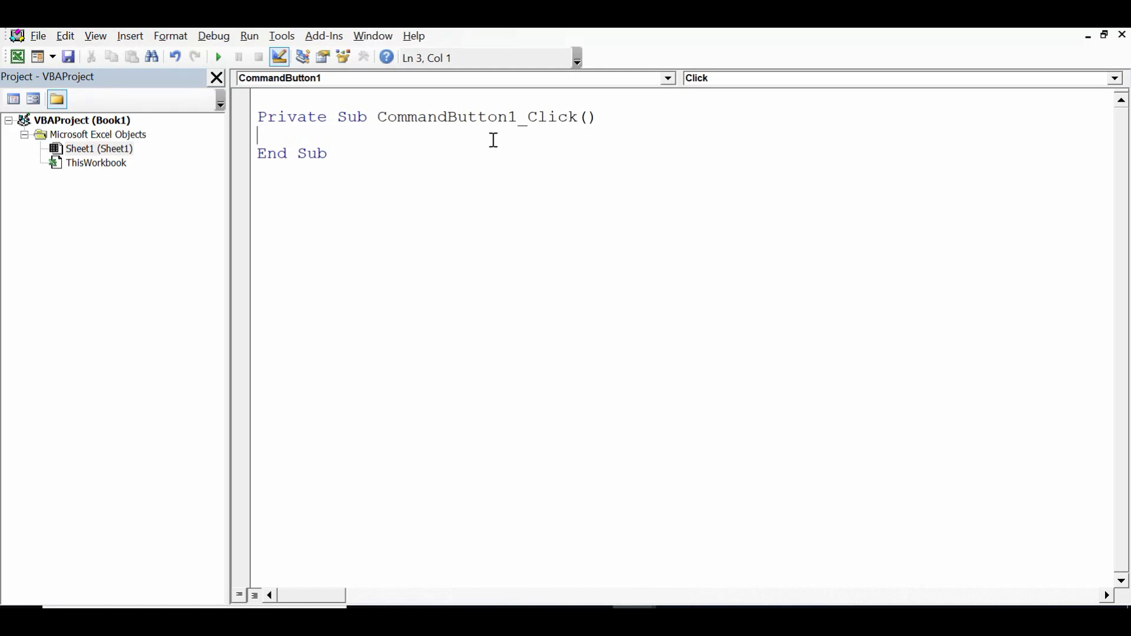
{"action": "key", "text": "Return"}
{"action": "key", "text": "Return"}
{"action": "key", "text": "Return"}
{"action": "key", "text": "Up"}
{"action": "key", "text": "Up"}
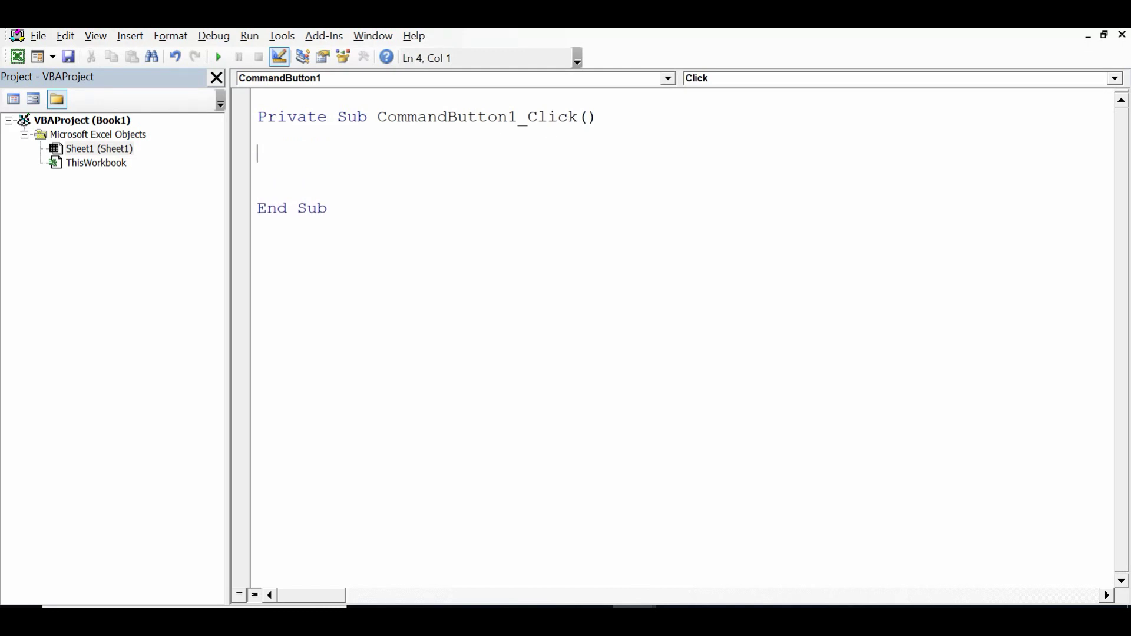
{"action": "key", "text": "Up"}
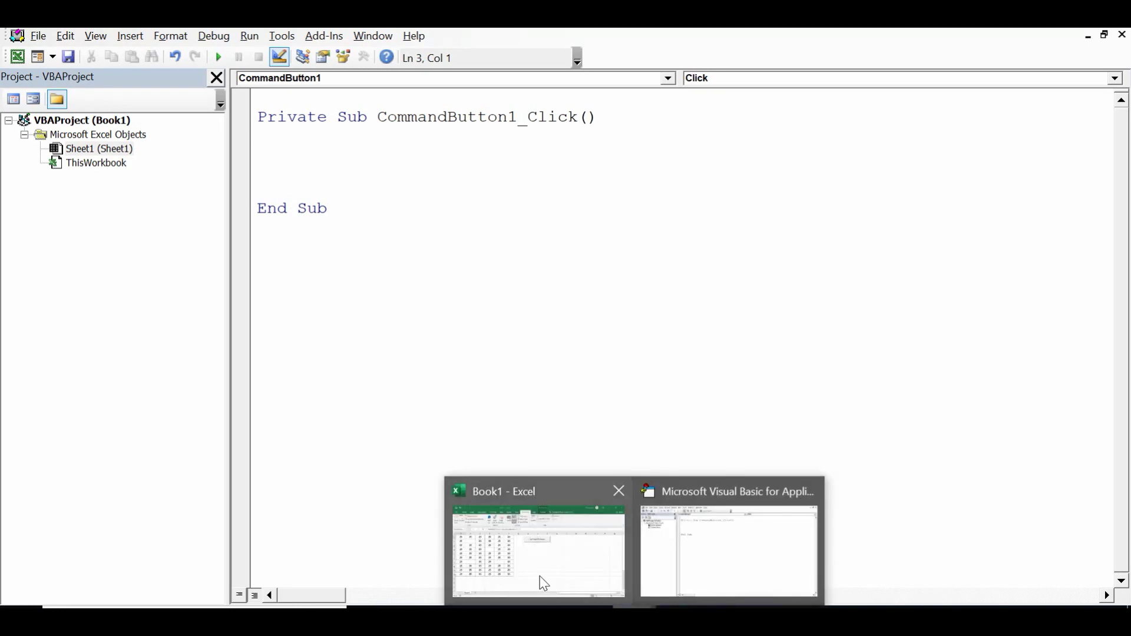
- Switch back to Book1 and select rows 1-8 and the data columns to view the grid
{"action": "left_click", "coordinate": [538, 579]}
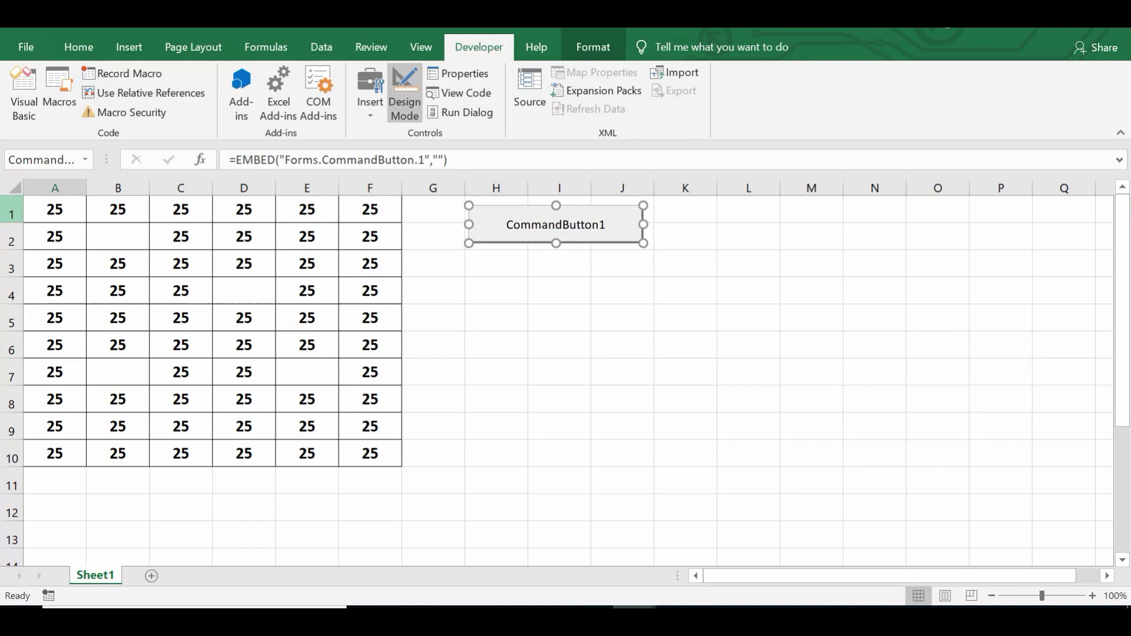
{"action": "left_click_drag", "start_coordinate": [12, 212], "coordinate": [31, 455]}
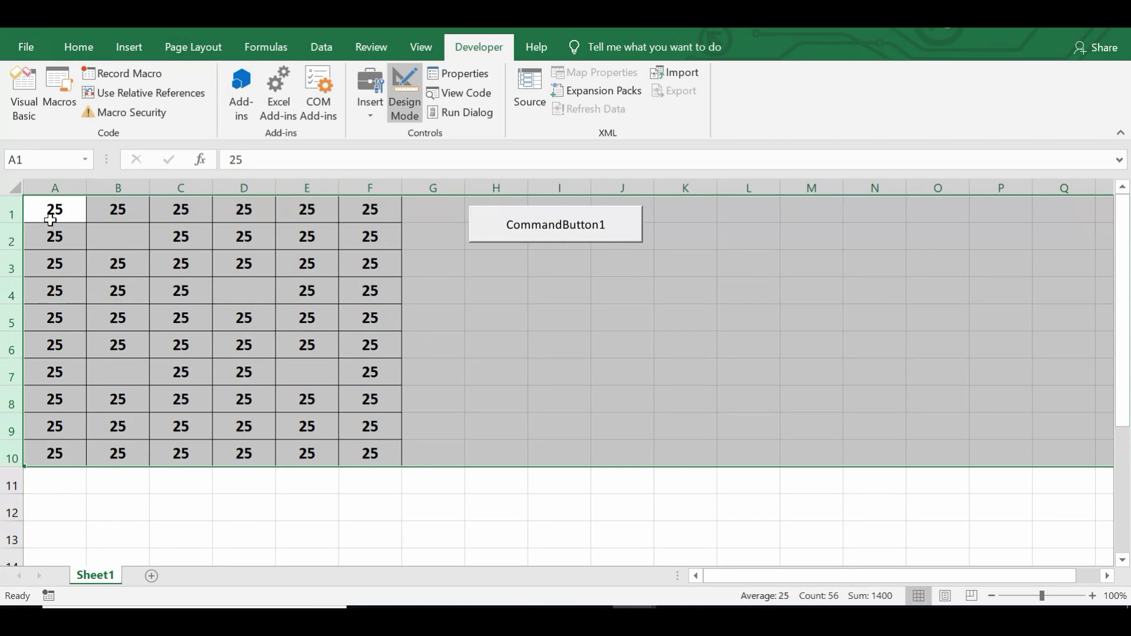
{"action": "left_click", "coordinate": [54, 209]}
{"action": "mouse_move", "coordinate": [55, 186]}
{"action": "left_mouse_down"}
{"action": "mouse_move", "coordinate": [180, 202]}
{"action": "mouse_move", "coordinate": [357, 187]}
{"action": "left_mouse_up"}
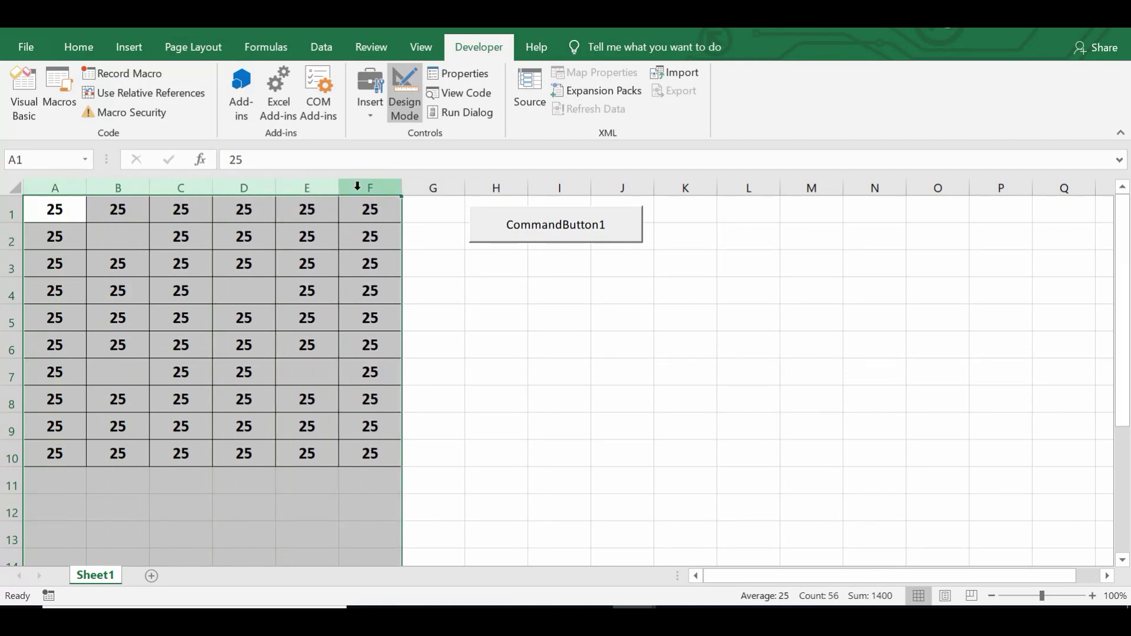
{"action": "left_click", "coordinate": [70, 212]}
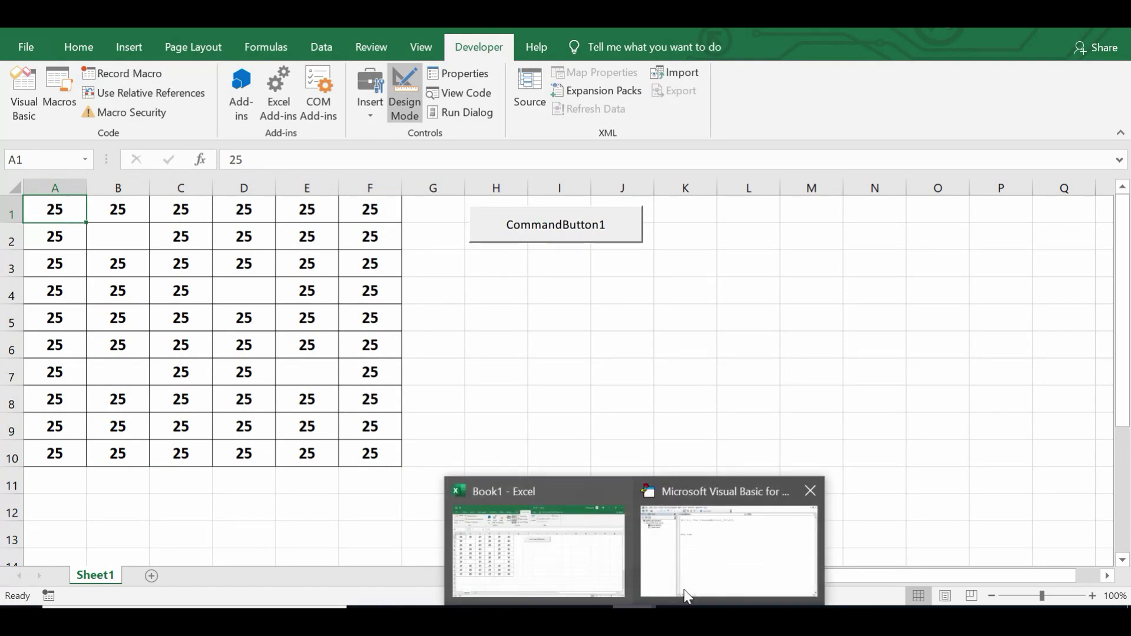
- Finish the For i = 1 To 10 row loop with its closing Next
{"action": "left_click", "coordinate": [740, 566]}
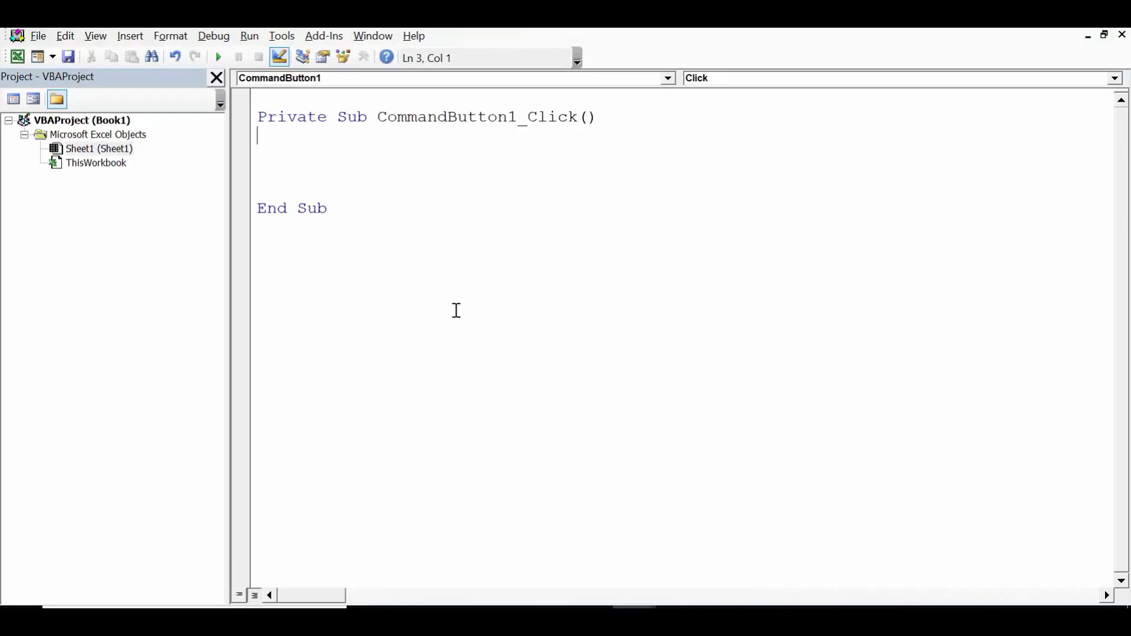
{"action": "type", "text": "for i"}
{"action": "type", "text": "=1"}
{"action": "type", "text": " to "}
{"action": "type", "text": "10"}
{"action": "key", "text": "Return"}
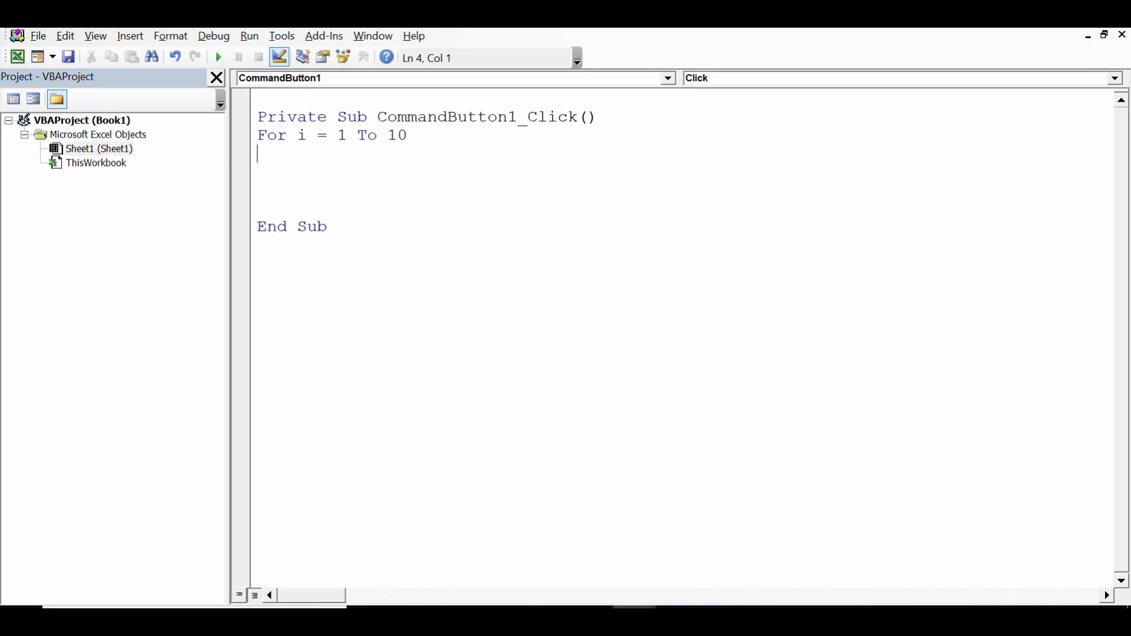
{"action": "key", "text": "Return"}
{"action": "key", "text": "Return"}
{"action": "key", "text": "Down"}
{"action": "key", "text": "Down"}
{"action": "key", "text": "Down"}
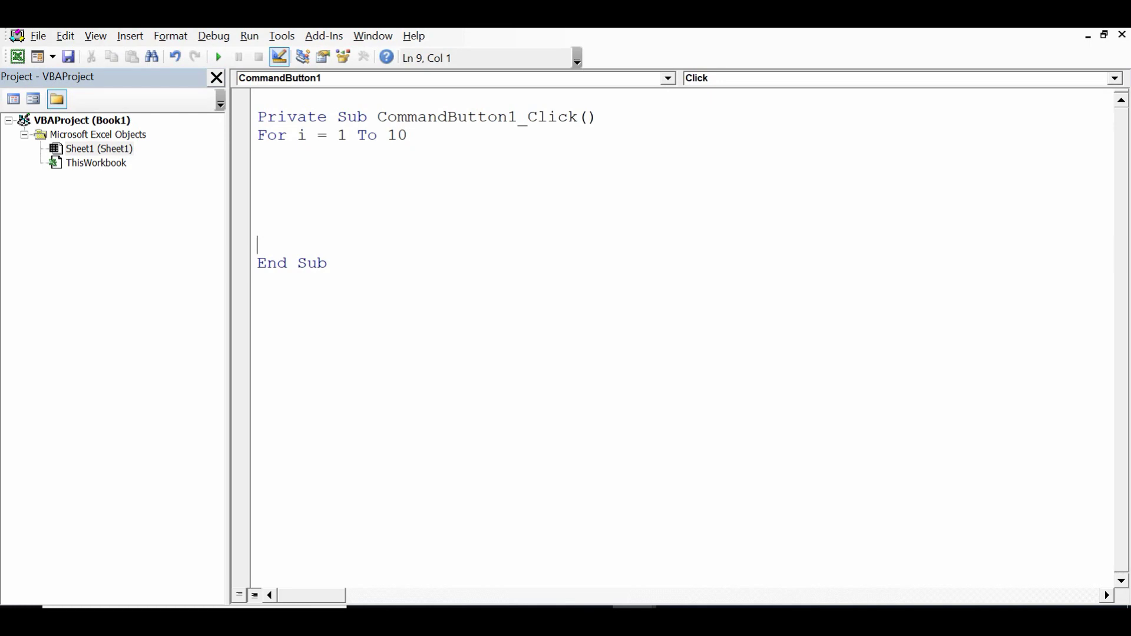
{"action": "type", "text": "next"}
{"action": "key", "text": "Return"}
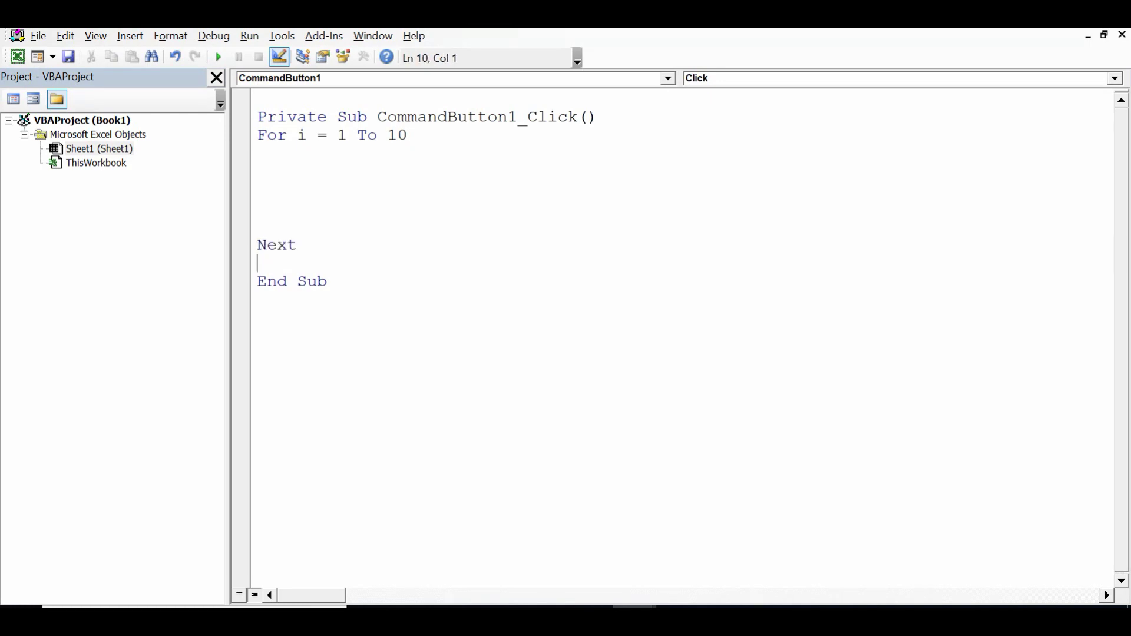
- Add an indented For j = 1 To 6 inner loop with its own Next
{"action": "left_click", "coordinate": [286, 156]}
{"action": "key", "text": "Tab"}
{"action": "type", "text": "for j="}
{"action": "type", "text": "1 to "}
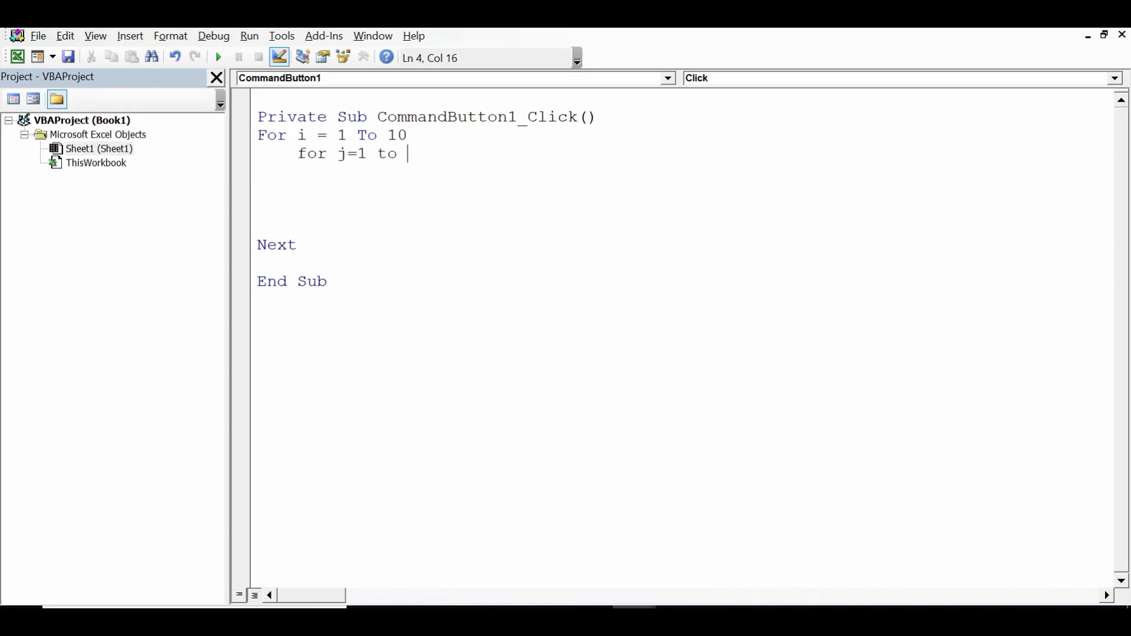
{"action": "type", "text": "6"}
{"action": "key", "text": "Return"}
{"action": "key", "text": "Down"}
{"action": "key", "text": "Down"}
{"action": "key", "text": "Down"}
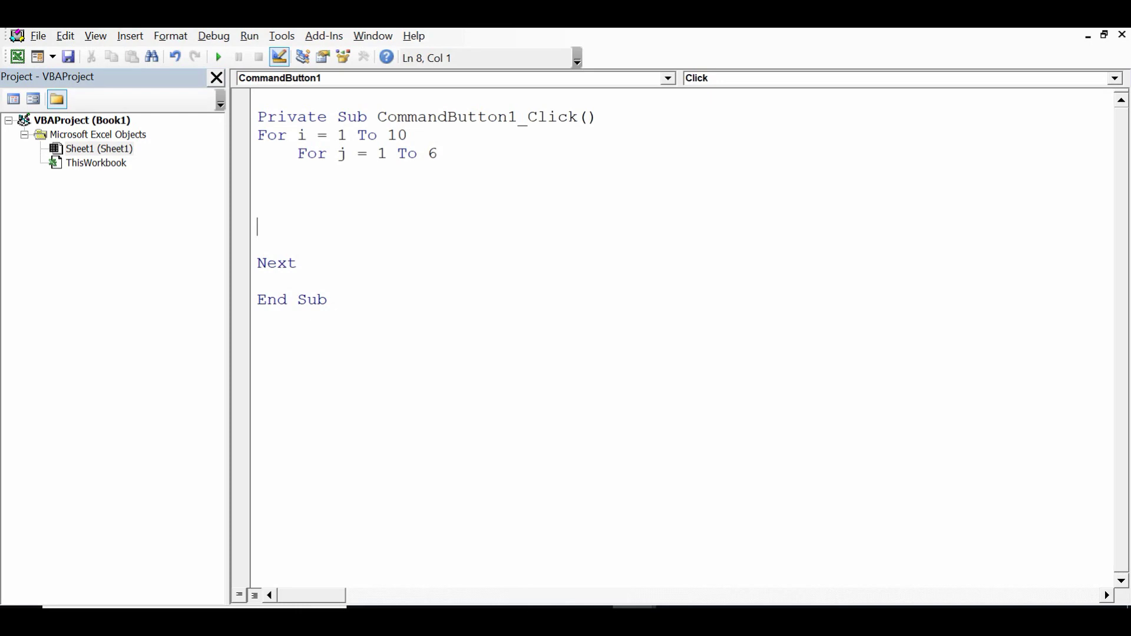
{"action": "key", "text": "Down"}
{"action": "key", "text": "Tab"}
{"action": "type", "text": "nex"}
{"action": "type", "text": "t"}
{"action": "key", "text": "Return"}
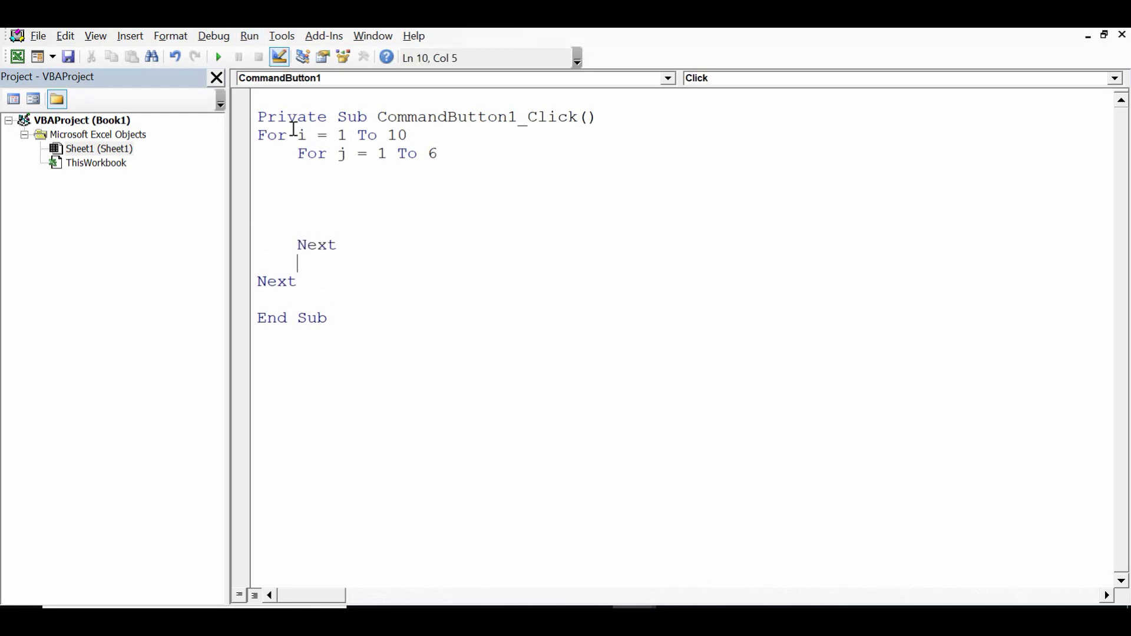
{"action": "key", "text": "Up"}
{"action": "key", "text": "Up"}
{"action": "key", "text": "Up"}
{"action": "key", "text": "Tab"}
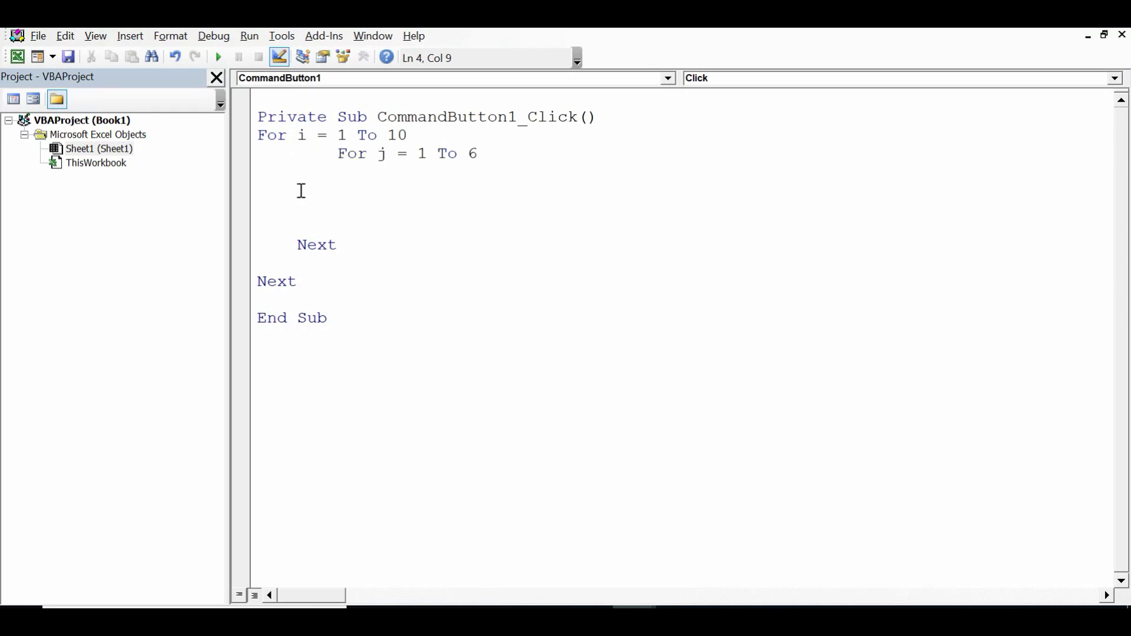
{"action": "left_click", "coordinate": [297, 247]}
- Indent the inner Next and enter If Worksheets("Sheet1").Cells(i, j).Value = "" Then
{"action": "key", "text": "Tab"}
{"action": "left_click", "coordinate": [359, 193]}
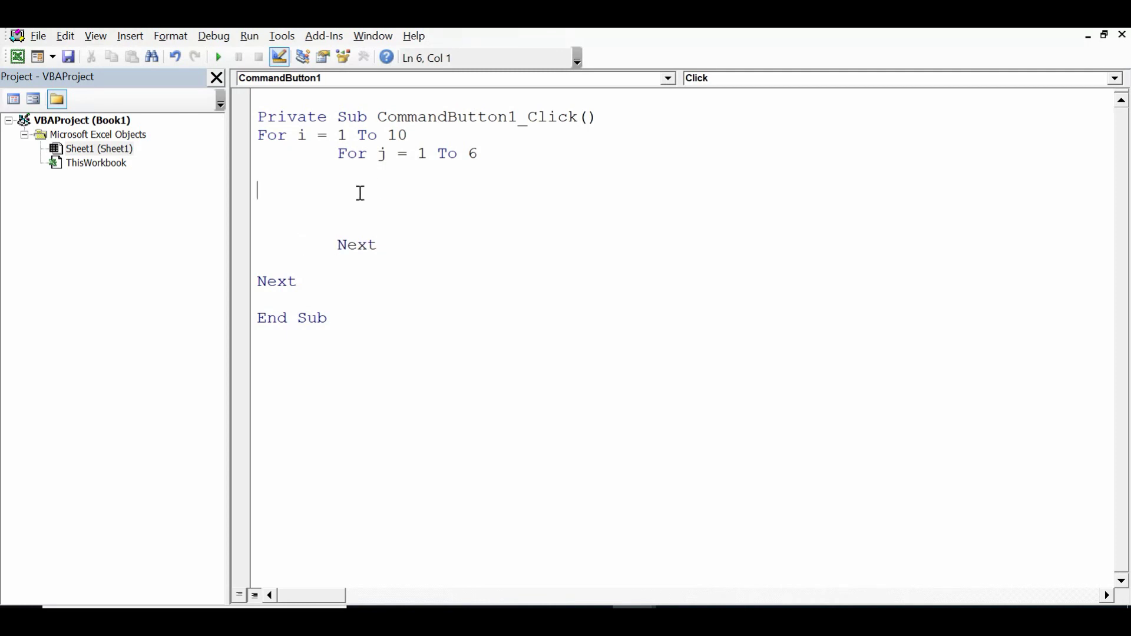
{"action": "key", "text": "Tab"}
{"action": "key", "text": "Tab"}
{"action": "type", "text": "if w"}
{"action": "type", "text": "orksheets"}
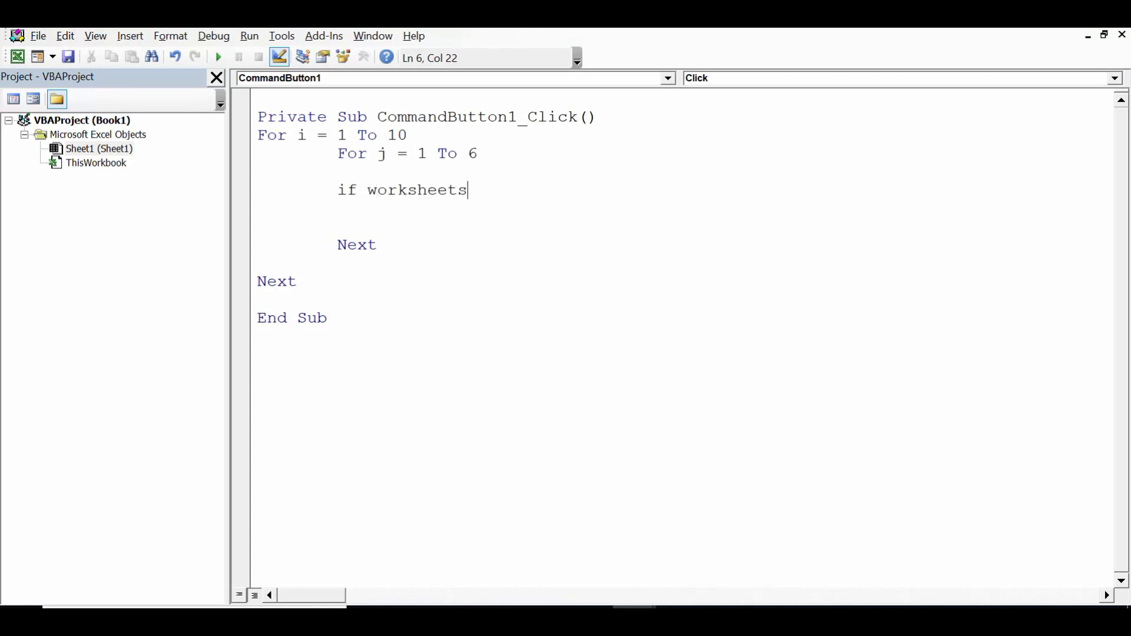
{"action": "type", "text": "(\"S"}
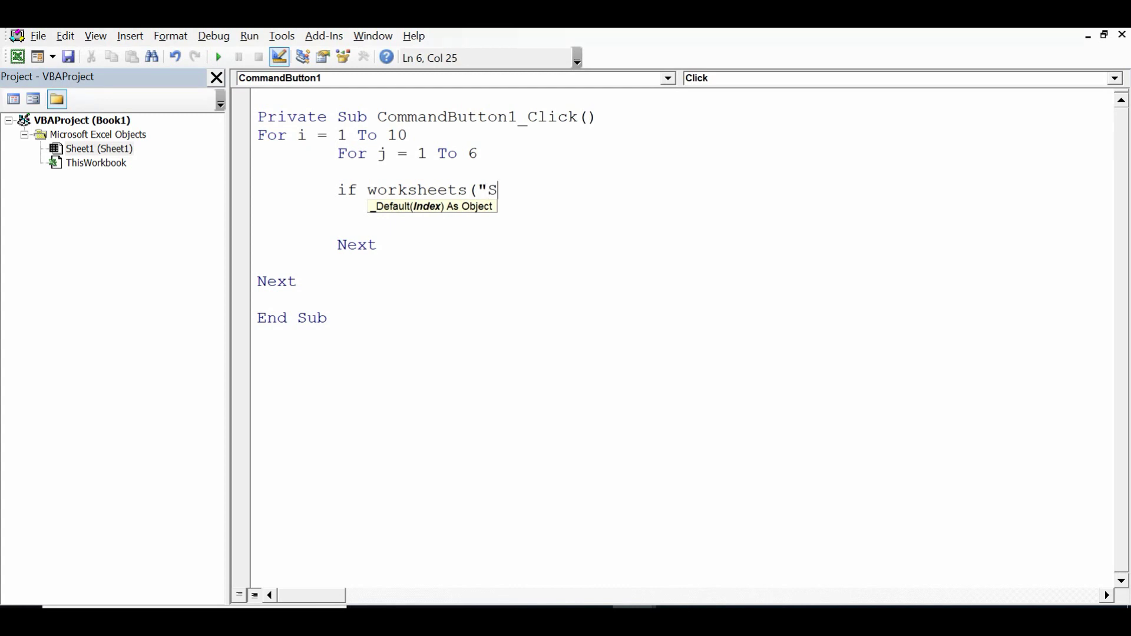
{"action": "type", "text": "heet1"}
{"action": "type", "text": "\")."}
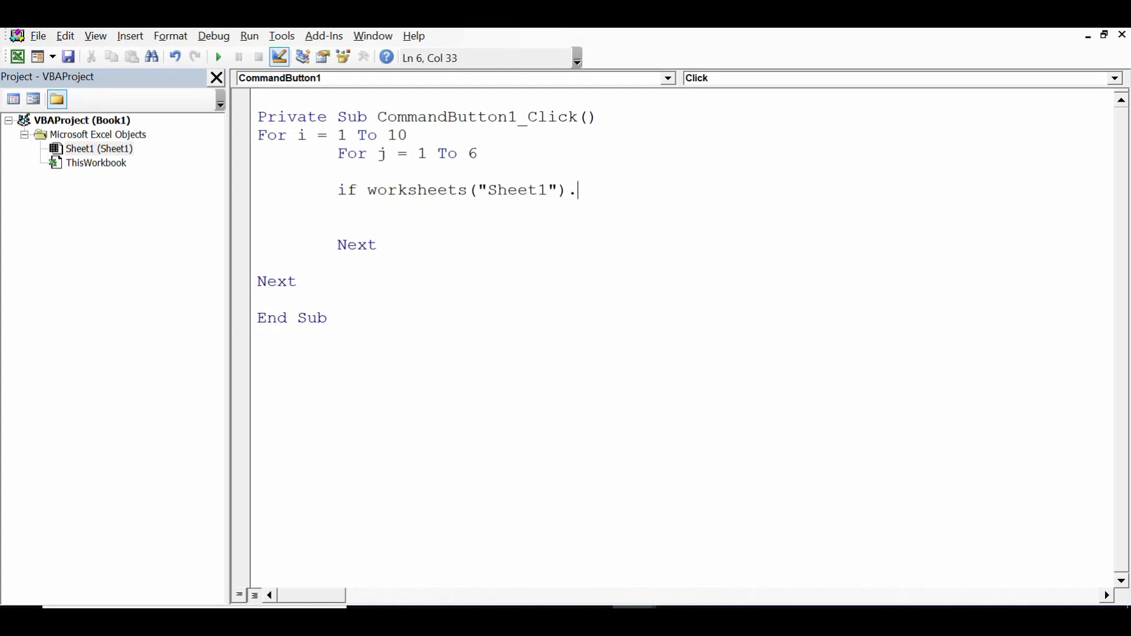
{"action": "type", "text": "cells("}
{"action": "type", "text": "r"}
{"action": "type", "text": "ow, column"}
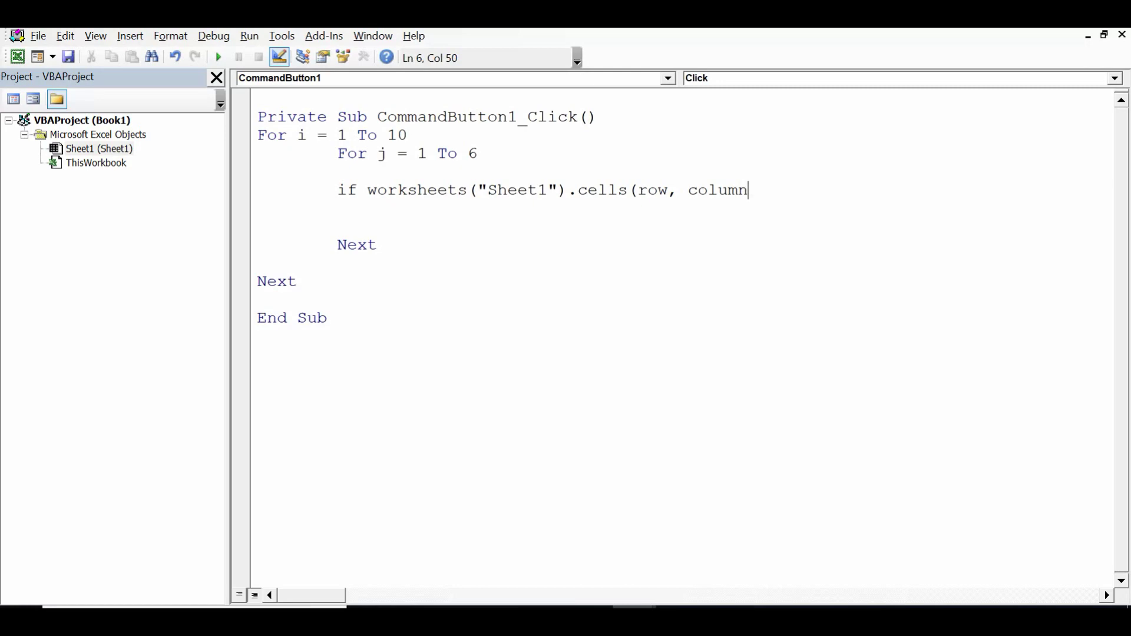
{"action": "key", "text": "BackSpace"}
{"action": "key", "text": "BackSpace"}
{"action": "key", "text": "BackSpace"}
{"action": "key", "text": "BackSpace"}
{"action": "key", "text": "BackSpace"}
{"action": "key", "text": "BackSpace"}
{"action": "key", "text": "BackSpace"}
{"action": "key", "text": "BackSpace"}
{"action": "key", "text": "BackSpace"}
{"action": "key", "text": "BackSpace"}
{"action": "key", "text": "BackSpace"}
{"action": "type", "text": "i,j"}
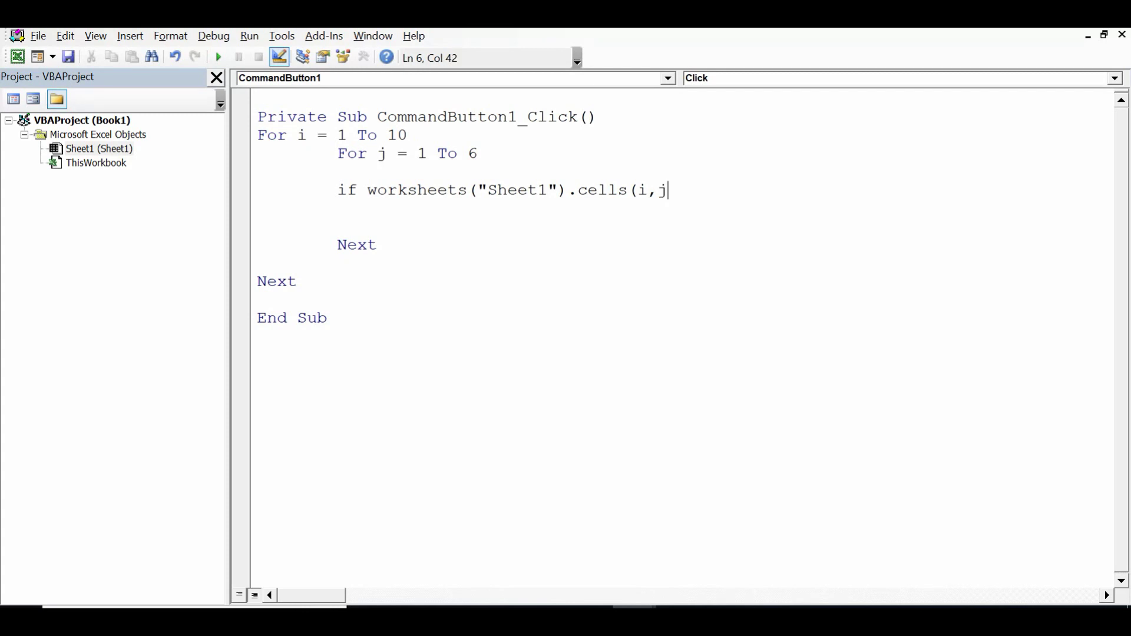
{"action": "type", "text": ").va"}
{"action": "type", "text": "lue="}
{"action": "type", "text": "\"\""}
{"action": "type", "text": " then"}
{"action": "key", "text": "Return"}
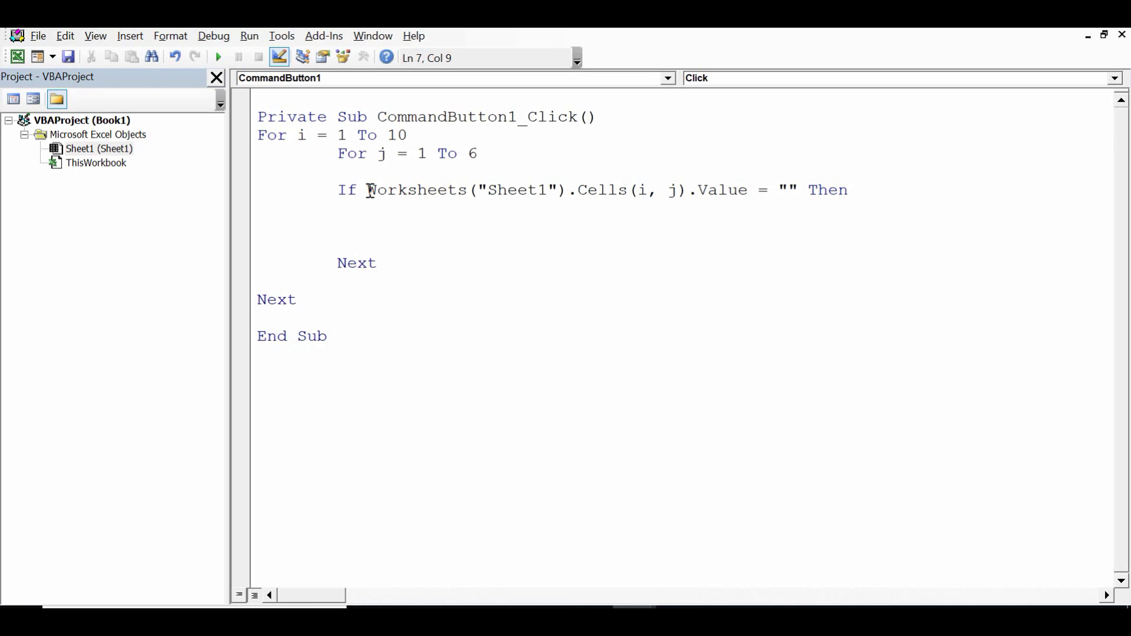
- Add a line below the If check and copy Worksheets("Sheet1").Cells(i, j) to the clipboard
{"action": "double_click", "coordinate": [370, 190]}
{"action": "left_click_drag", "start_coordinate": [502, 182], "coordinate": [802, 191]}
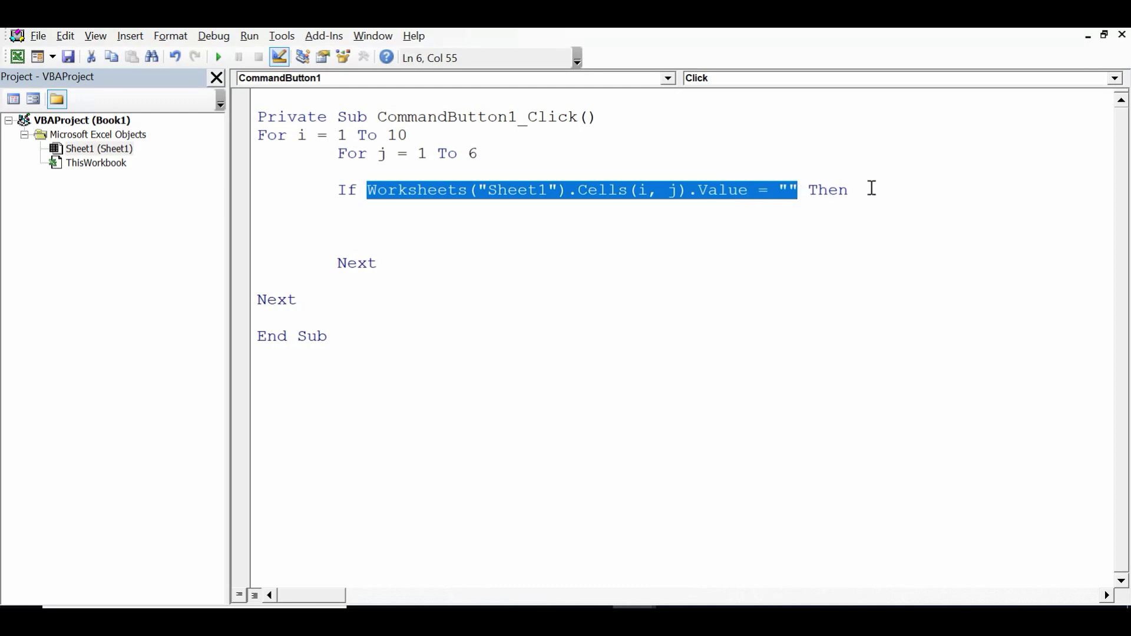
{"action": "left_click", "coordinate": [859, 193]}
{"action": "key", "text": "Return"}
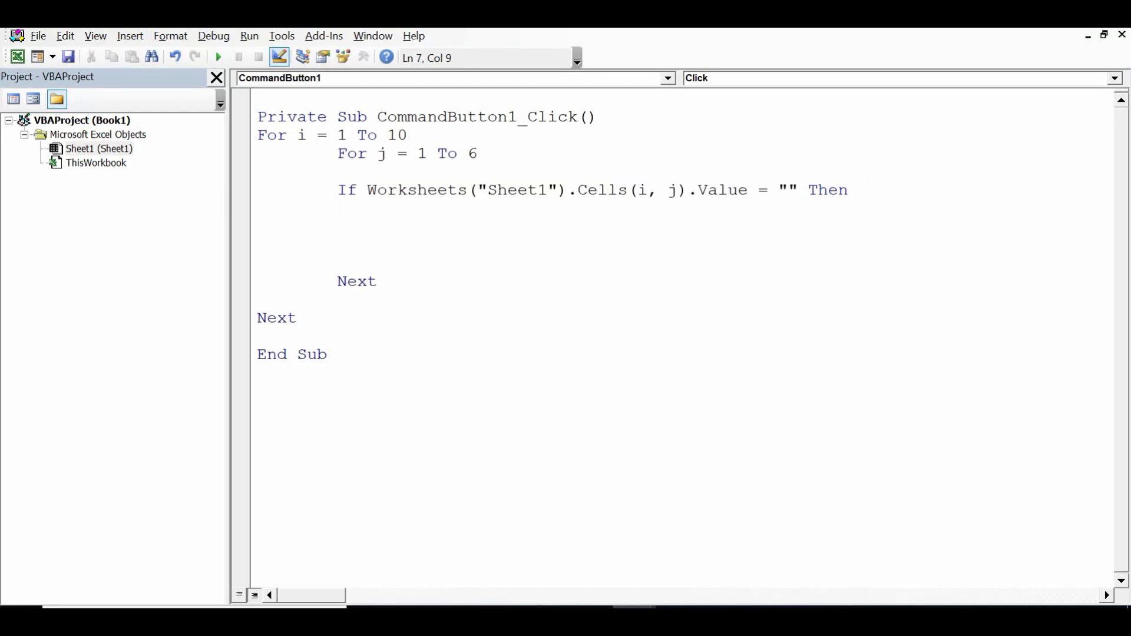
{"action": "left_click_drag", "start_coordinate": [366, 189], "coordinate": [662, 182]}
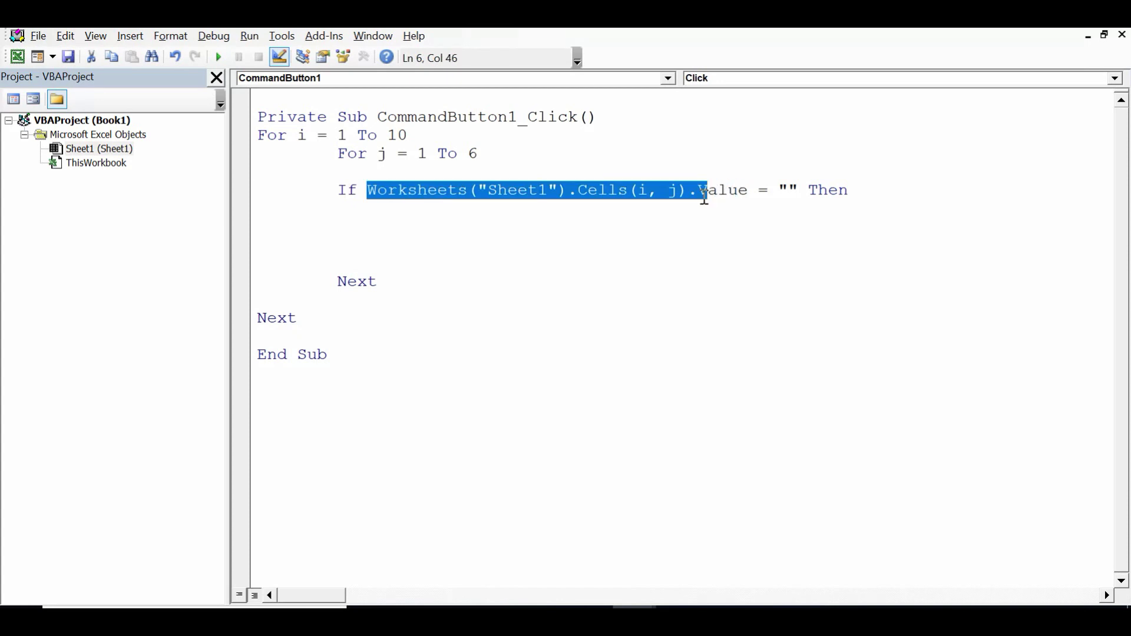
{"action": "left_click_drag", "start_coordinate": [661, 183], "coordinate": [692, 195]}
{"action": "key", "text": "ctrl+c"}
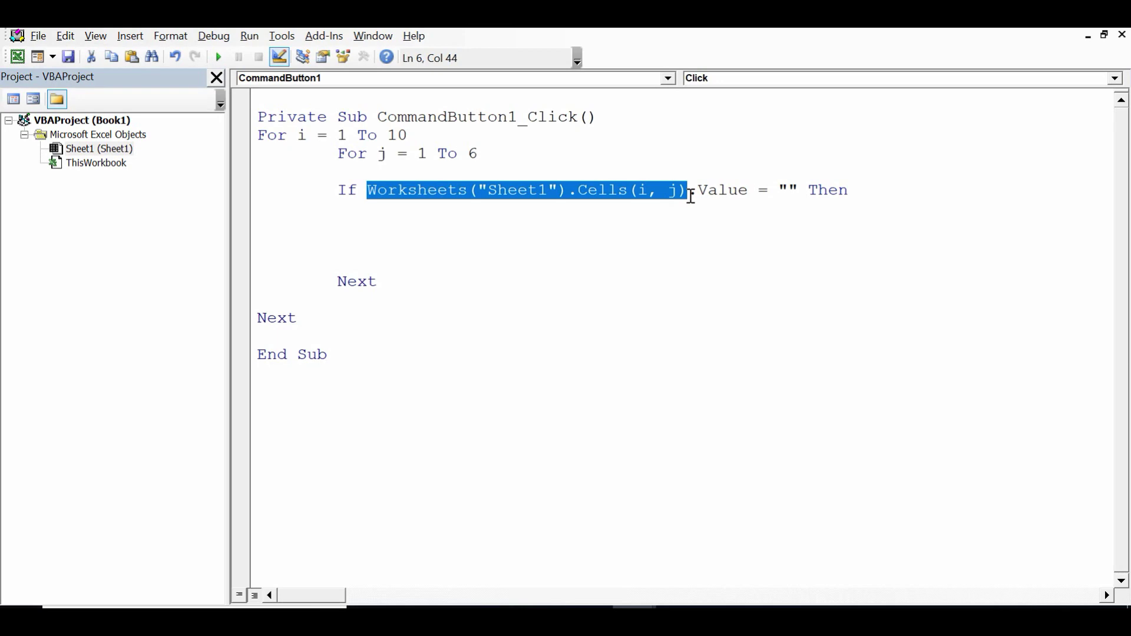
- Write the pasted reference with .Interior.ColorIndex = 4, then add End If below
{"action": "left_click", "coordinate": [400, 229]}
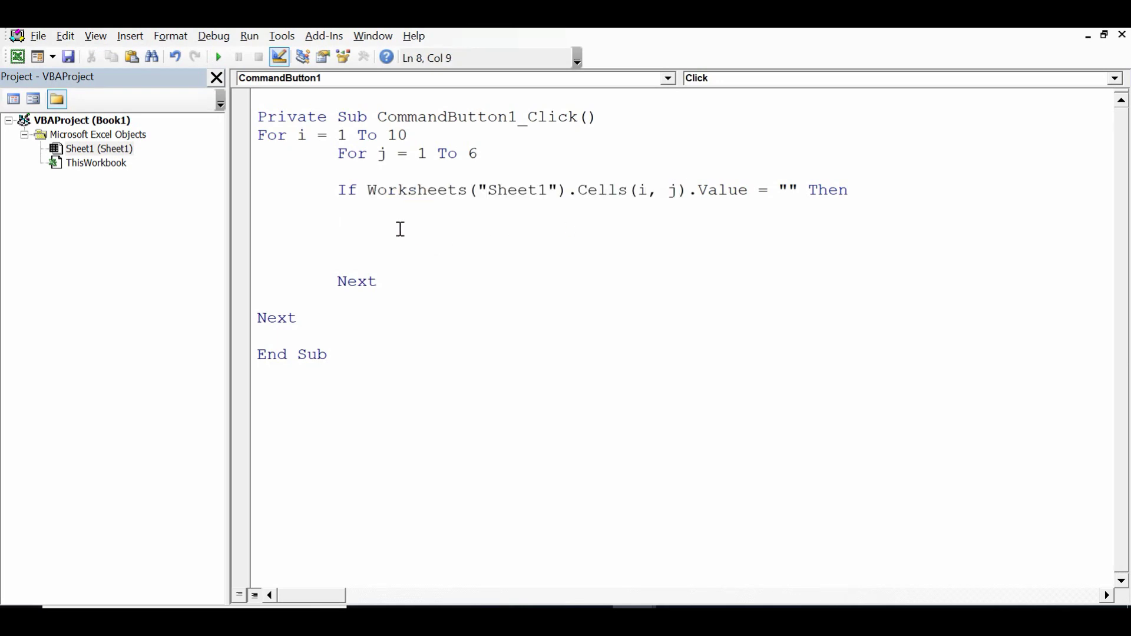
{"action": "key", "text": "ctrl+v"}
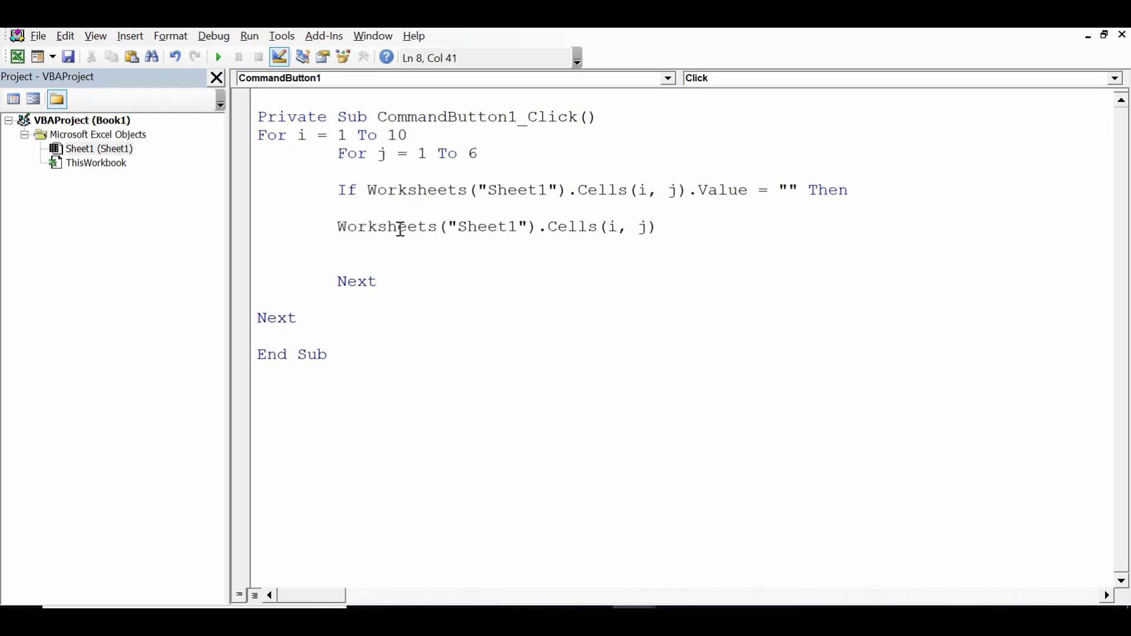
{"action": "type", "text": ".i"}
{"action": "type", "text": "nter"}
{"action": "type", "text": "ior.c"}
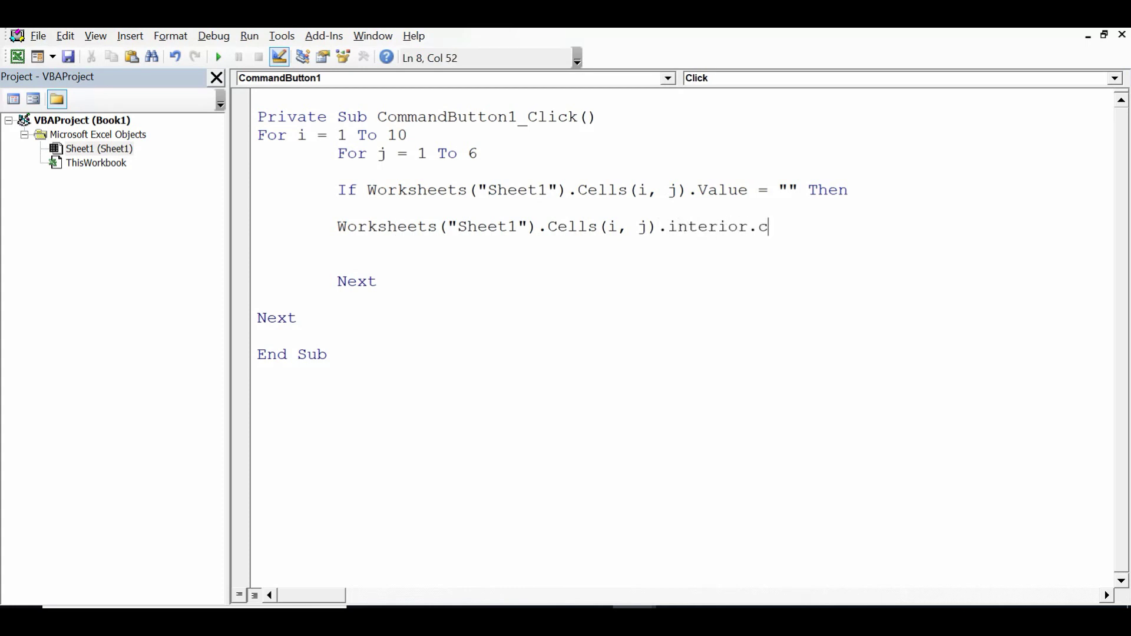
{"action": "type", "text": "olorindex"}
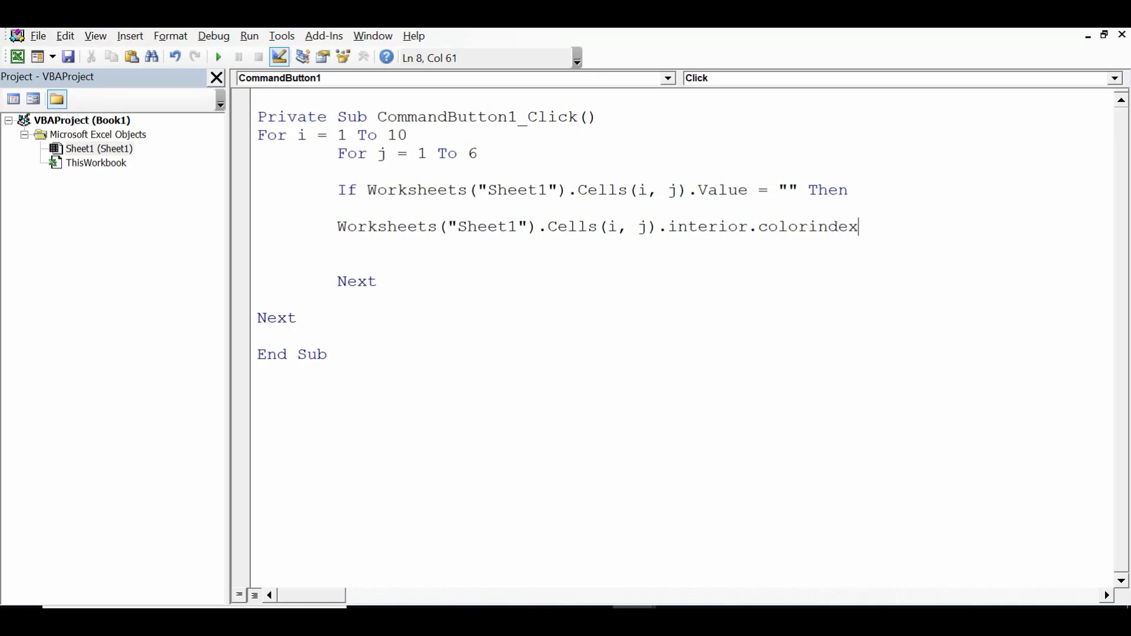
{"action": "type", "text": "=4"}
{"action": "key", "text": "Return"}
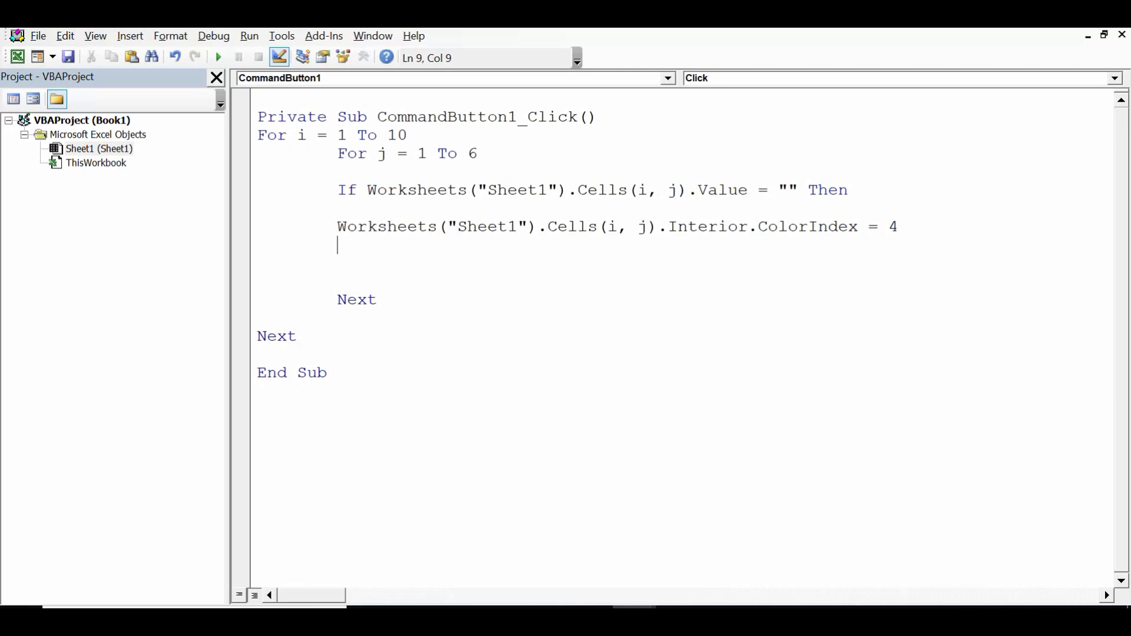
{"action": "left_click", "coordinate": [368, 260]}
{"action": "key", "text": "Tab"}
{"action": "key", "text": "BackSpace"}
{"action": "type", "text": "end"}
{"action": "type", "text": " if"}
{"action": "key", "text": "Return"}
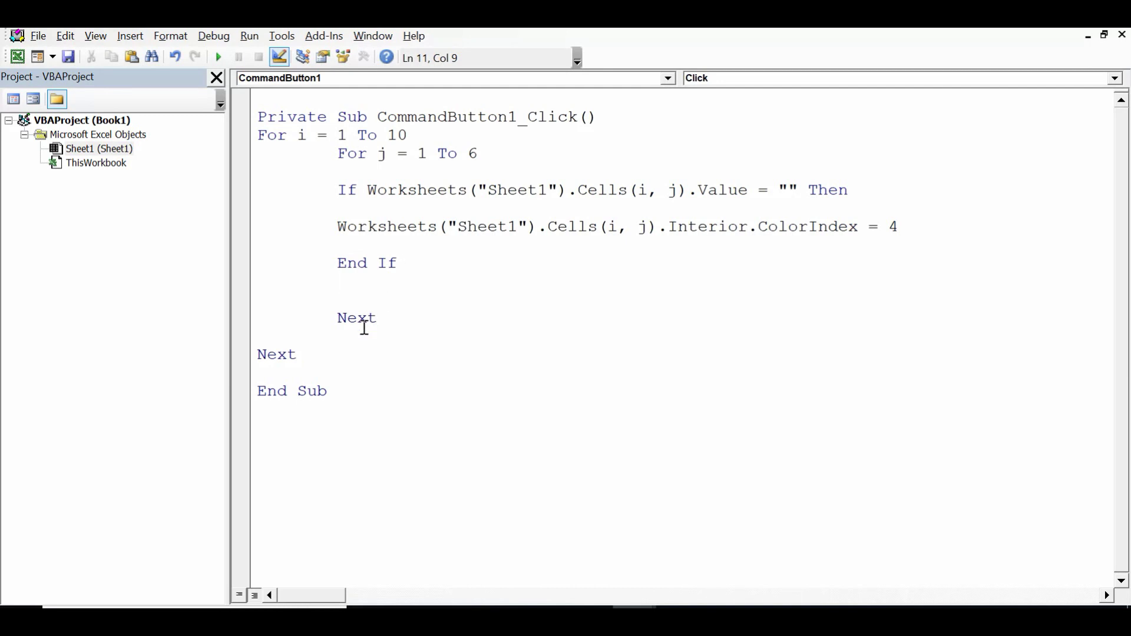
- Review the loop code, highlighting the empty-string test and the Interior.ColorIndex assignment
{"action": "left_click_drag", "start_coordinate": [313, 347], "coordinate": [252, 141]}
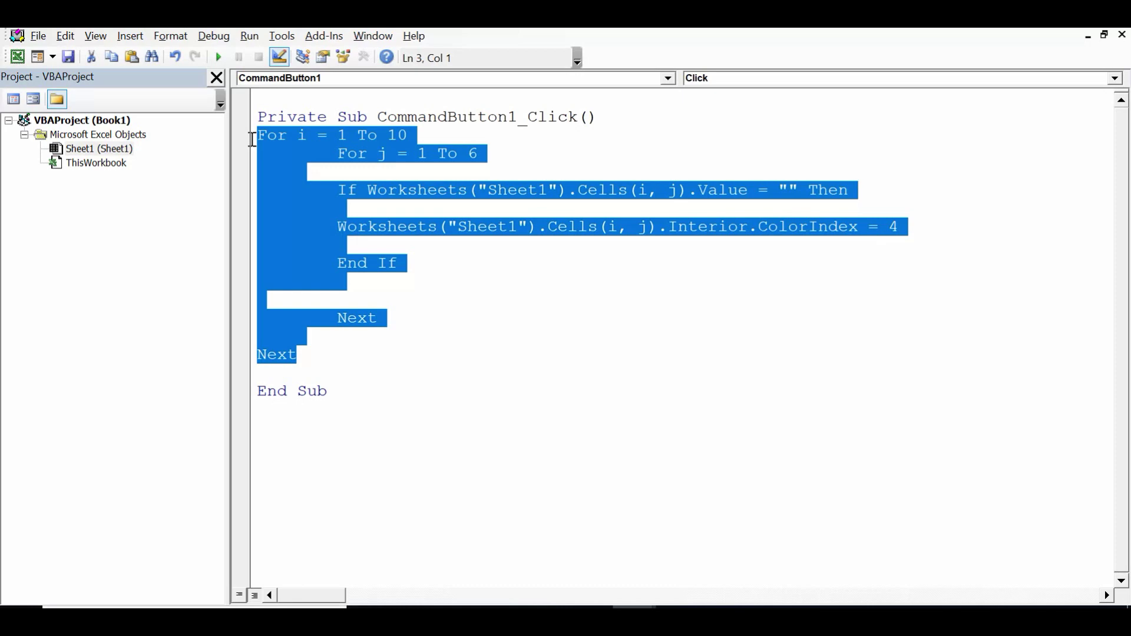
{"action": "left_click", "coordinate": [720, 272]}
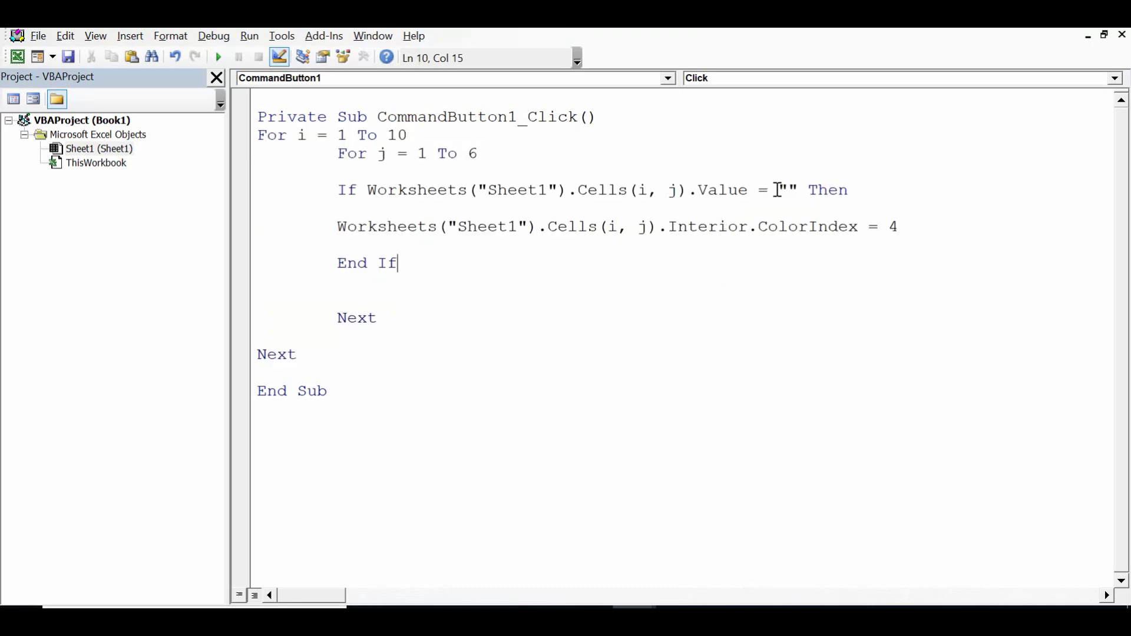
{"action": "left_click_drag", "start_coordinate": [778, 189], "coordinate": [799, 189]}
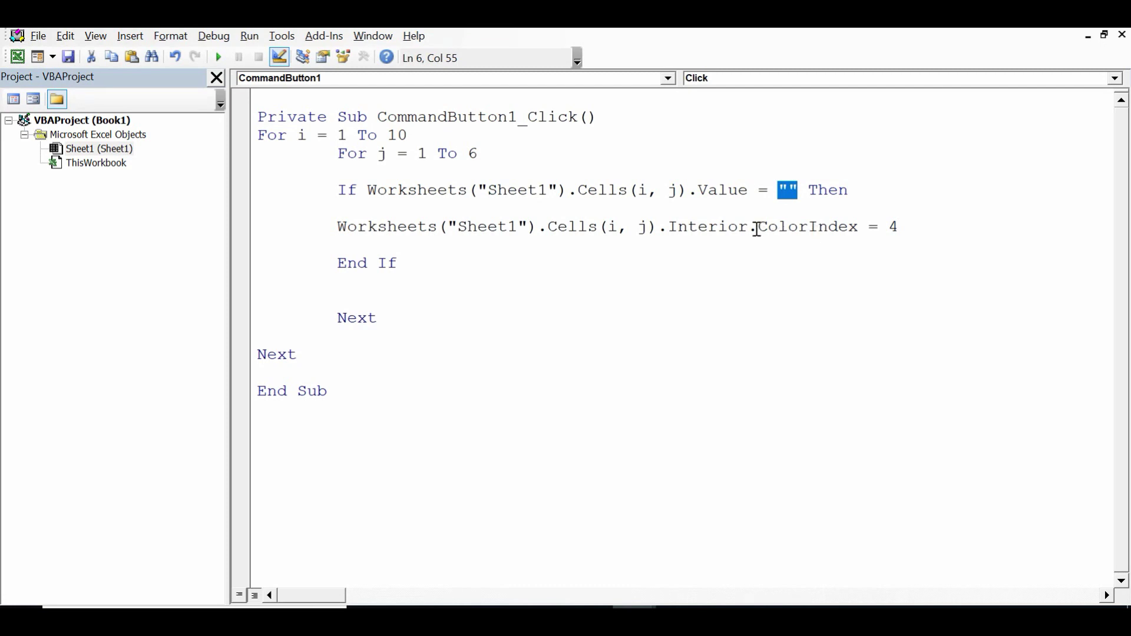
{"action": "left_click_drag", "start_coordinate": [669, 228], "coordinate": [907, 232]}
{"action": "left_click", "coordinate": [774, 281]}
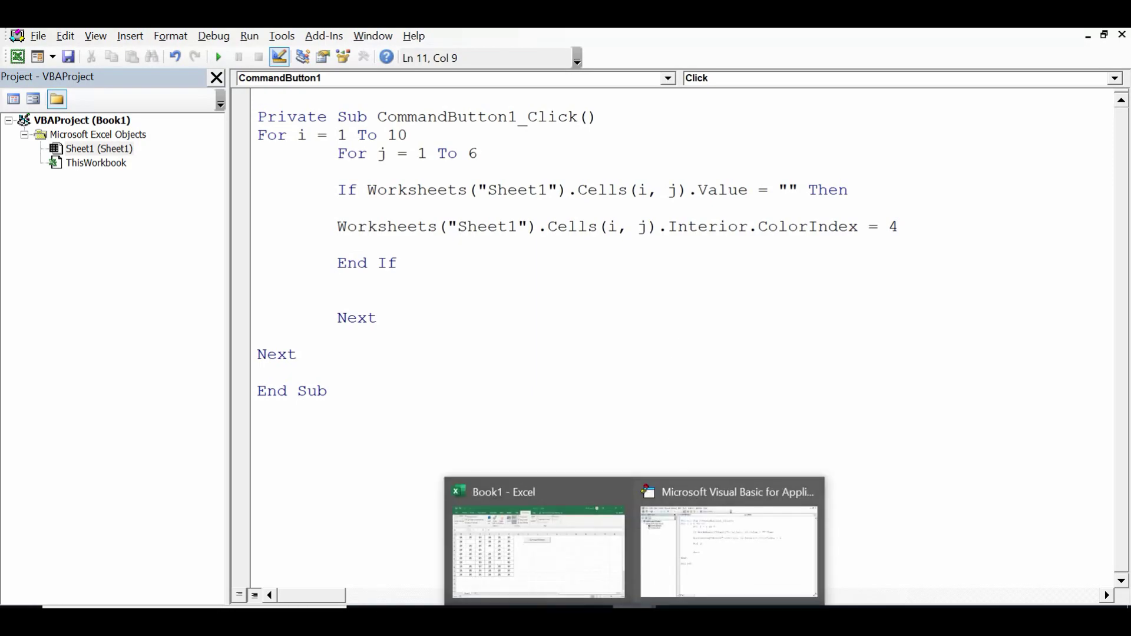
- Exit design mode and run CommandButton1 to colour the blank cells green
{"action": "left_click", "coordinate": [557, 571]}
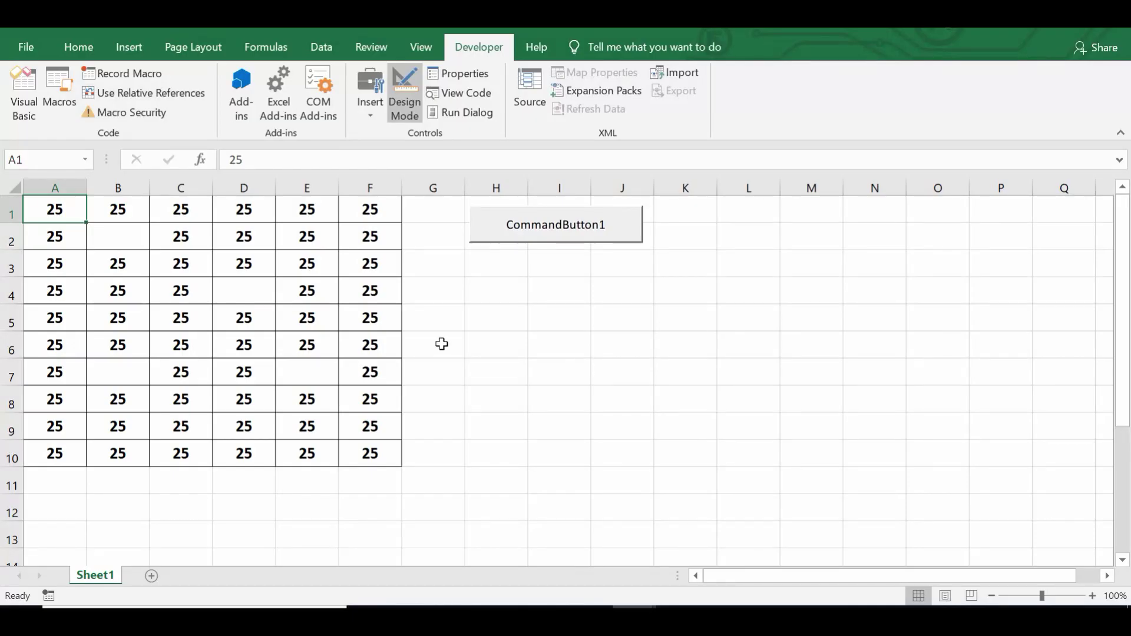
{"action": "left_click", "coordinate": [403, 97]}
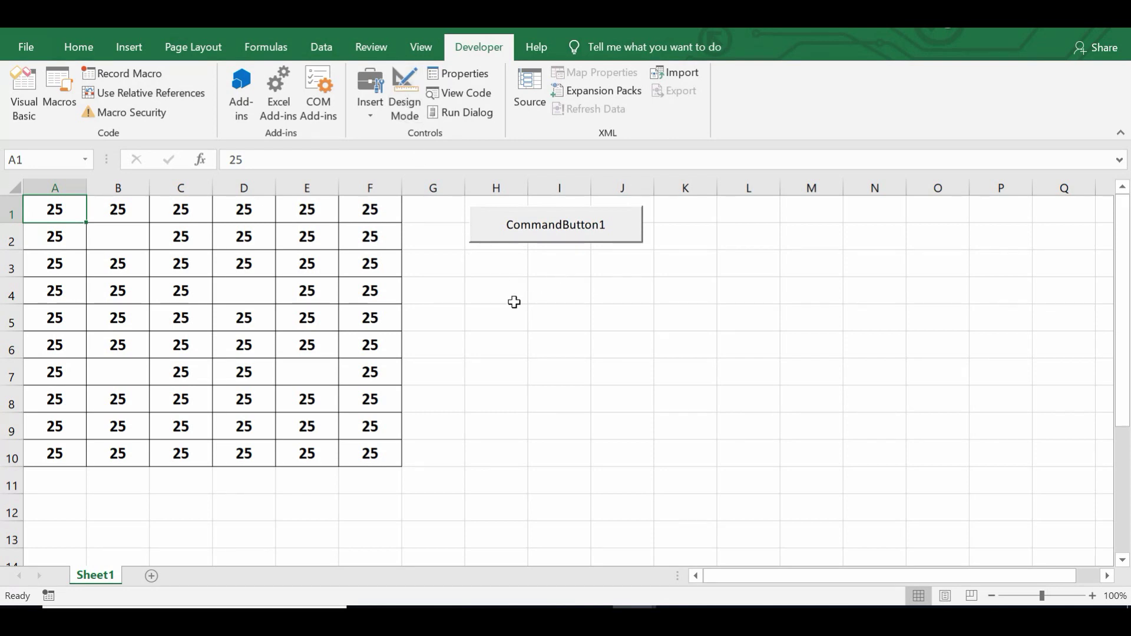
{"action": "left_click", "coordinate": [559, 232]}
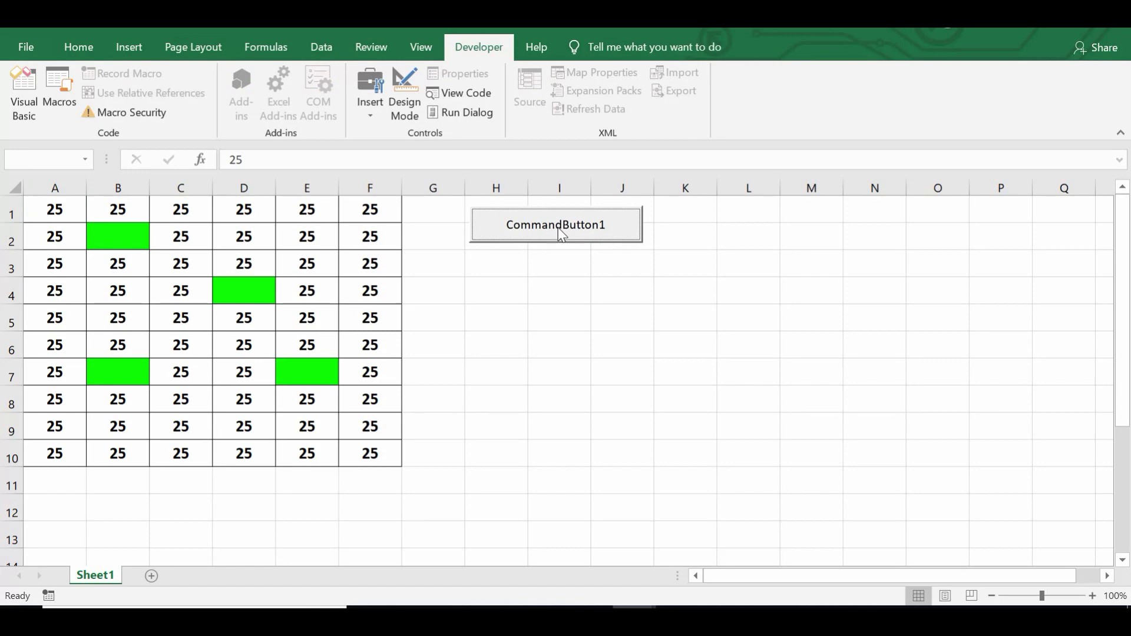
- Check the green cells B2, D4, B7 and E7, then return to the VBA editor
{"action": "left_click", "coordinate": [134, 237]}
{"action": "left_click", "coordinate": [250, 298]}
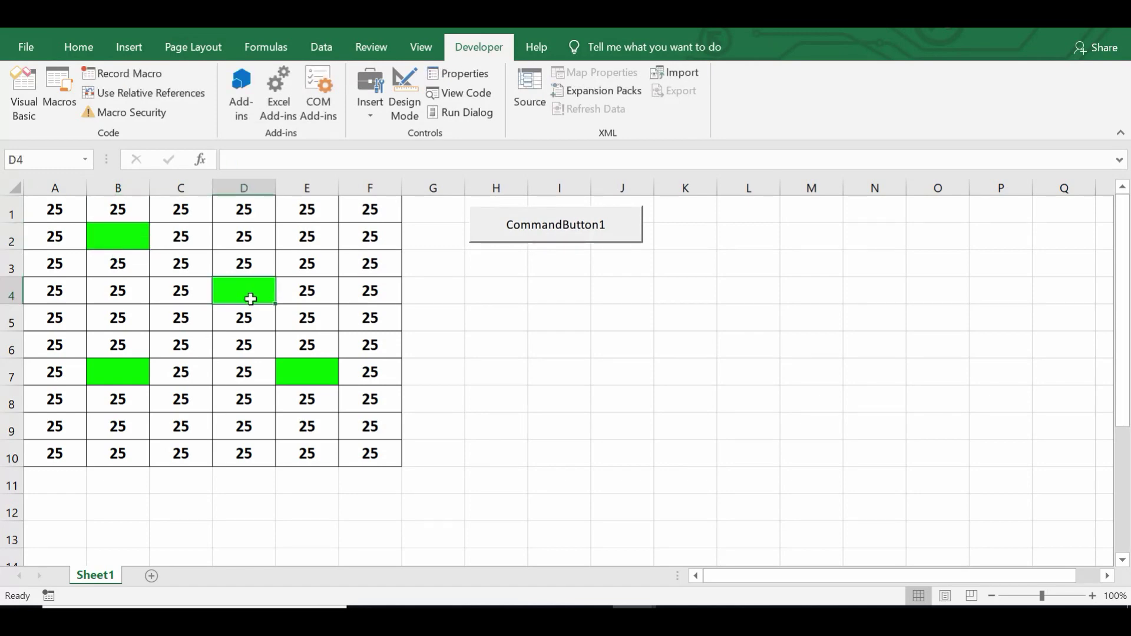
{"action": "left_click", "coordinate": [126, 381]}
{"action": "left_click", "coordinate": [315, 365]}
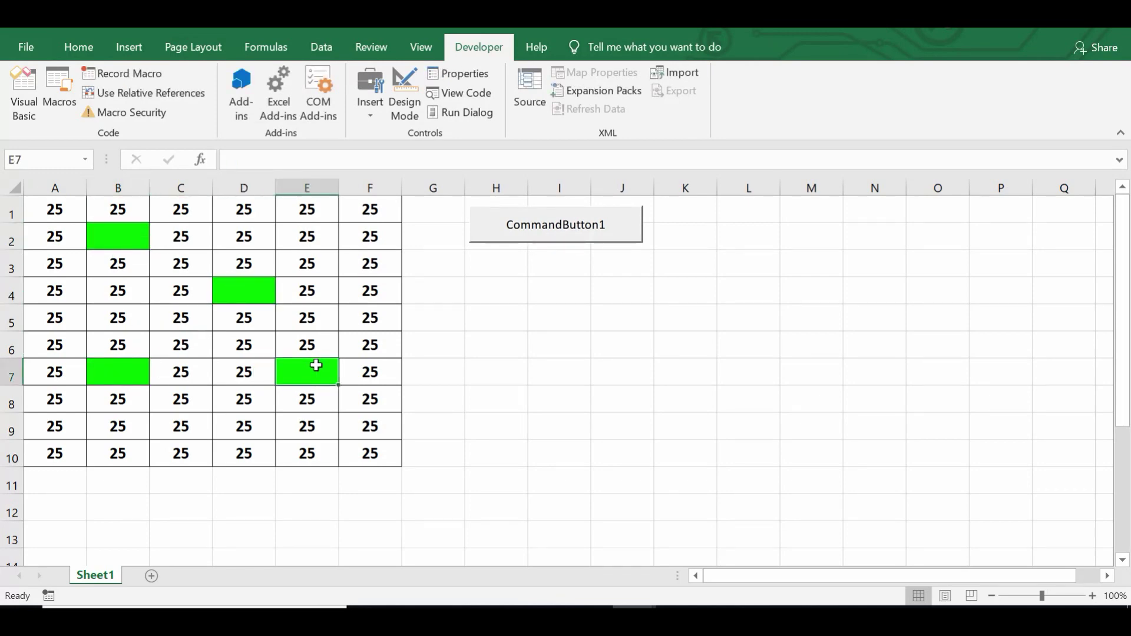
{"action": "left_click", "coordinate": [311, 209]}
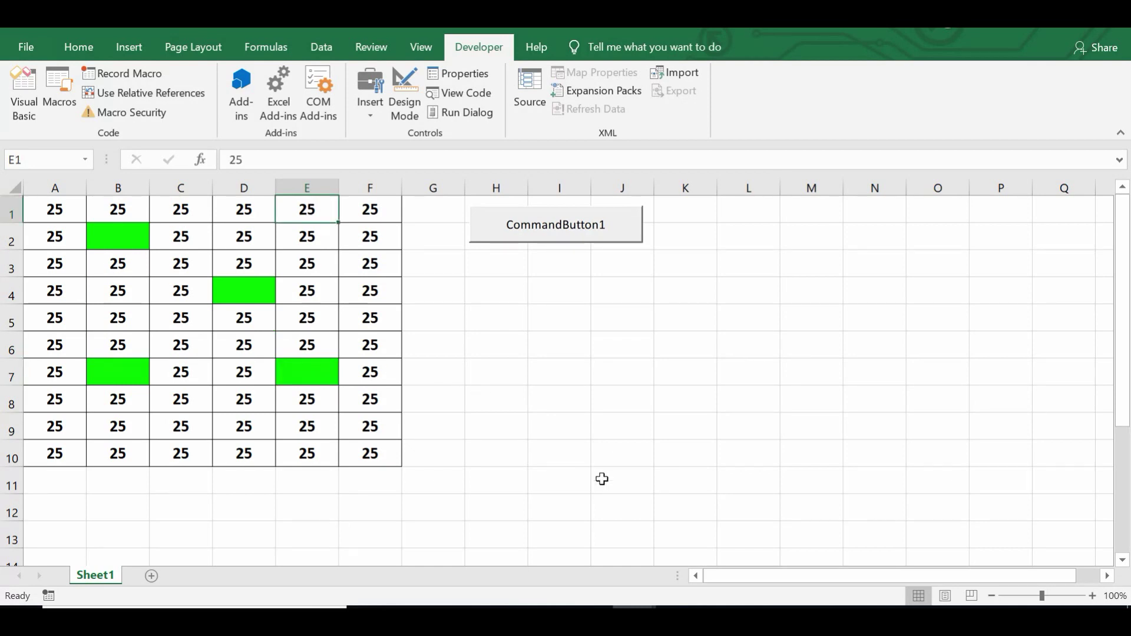
{"action": "left_click", "coordinate": [635, 609]}
{"action": "left_click", "coordinate": [728, 570]}
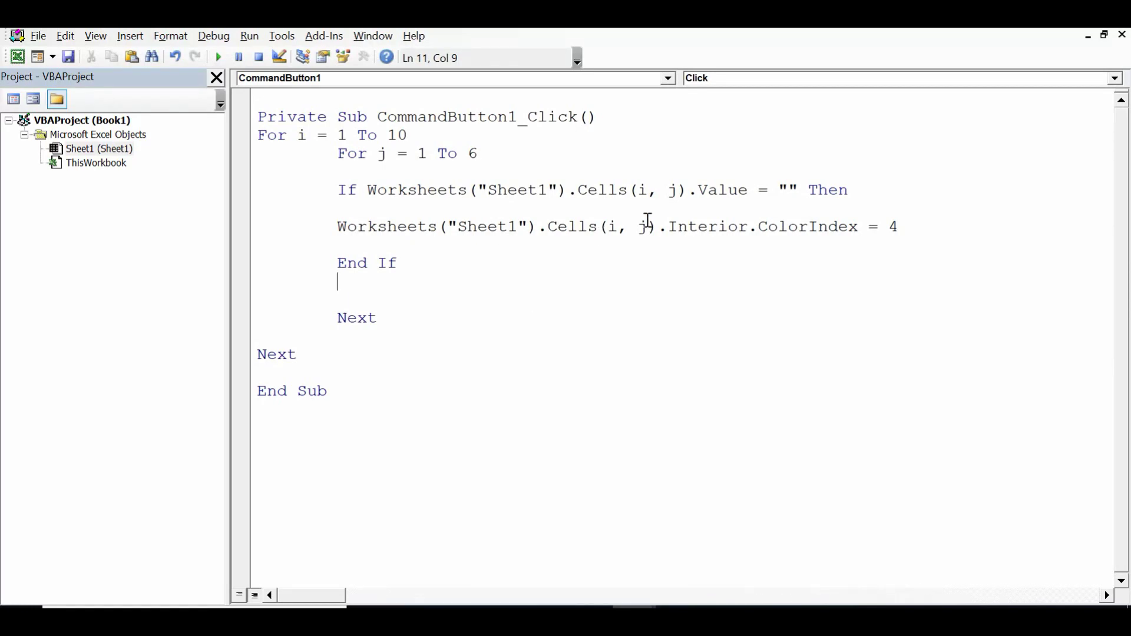
- Change the If test from = "" to <> "" so it matches non-blank cells
{"action": "left_click", "coordinate": [769, 191]}
{"action": "key", "text": "BackSpace"}
{"action": "key", "text": "BackSpace"}
{"action": "key", "text": "BackSpace"}
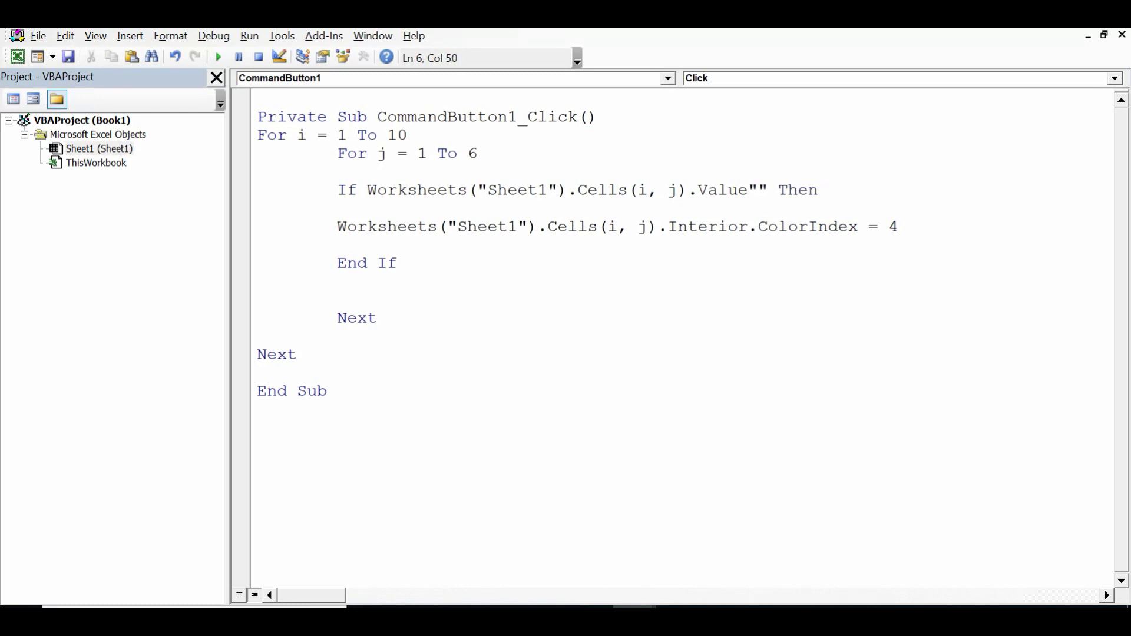
{"action": "type", "text": "<>"}
{"action": "left_click_drag", "start_coordinate": [749, 189], "coordinate": [772, 190]}
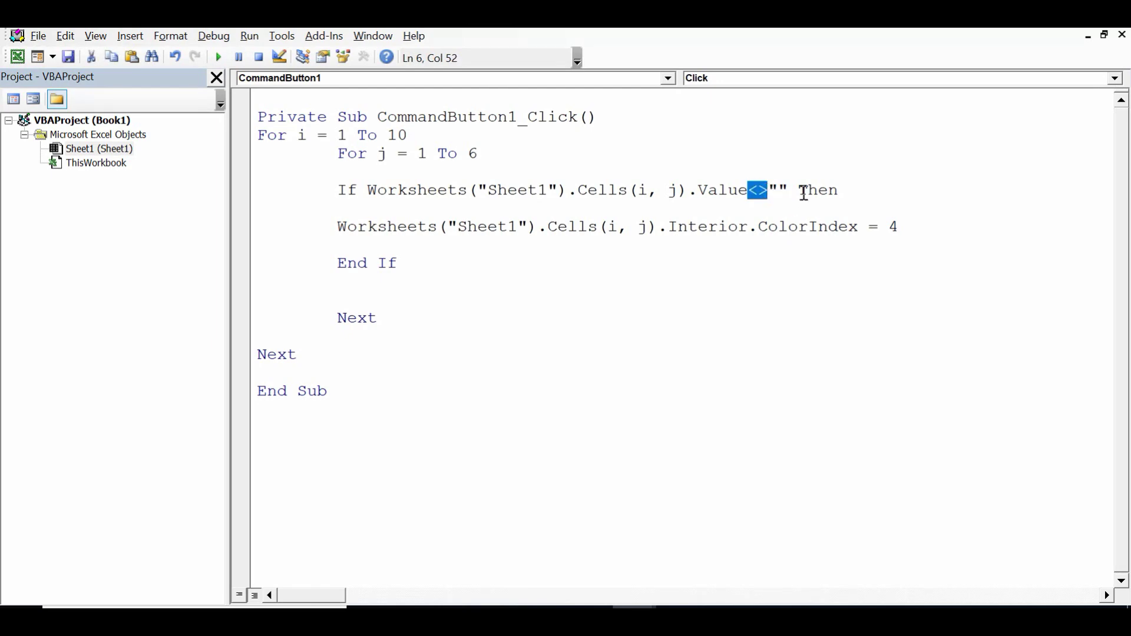
{"action": "left_click", "coordinate": [846, 192]}
{"action": "key", "text": "Return"}
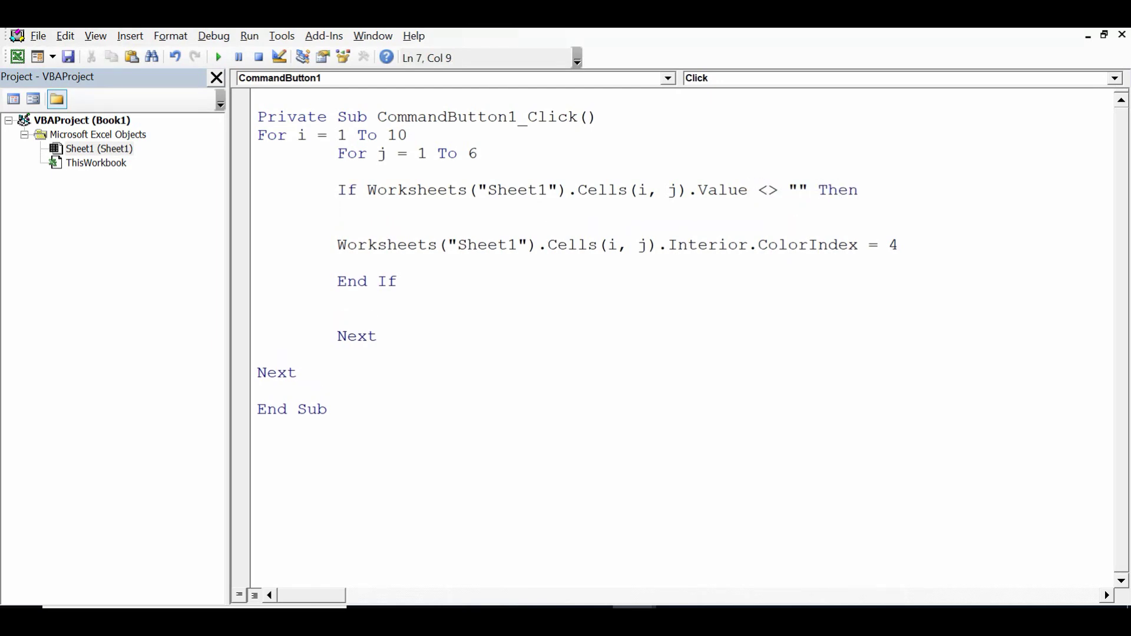
- Change the colour index from 4 to 5 and review the edited values
{"action": "left_click", "coordinate": [901, 245]}
{"action": "key", "text": "BackSpace"}
{"action": "type", "text": "5"}
{"action": "left_click", "coordinate": [481, 350]}
{"action": "left_click_drag", "start_coordinate": [788, 189], "coordinate": [807, 190]}
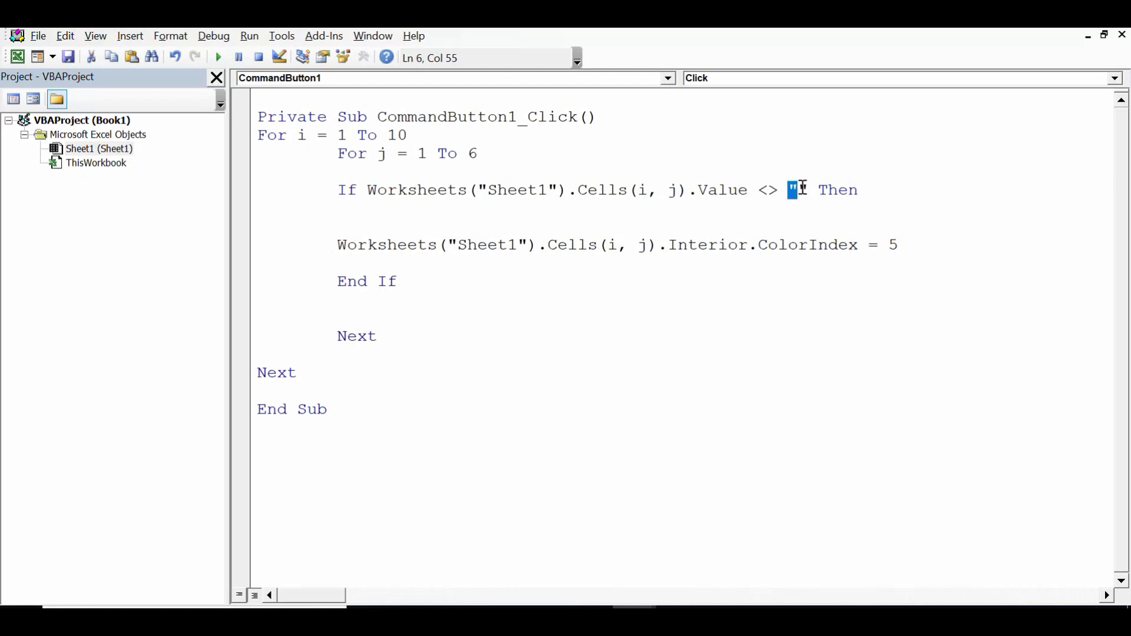
{"action": "left_click_drag", "start_coordinate": [887, 244], "coordinate": [905, 245]}
{"action": "left_click", "coordinate": [901, 247]}
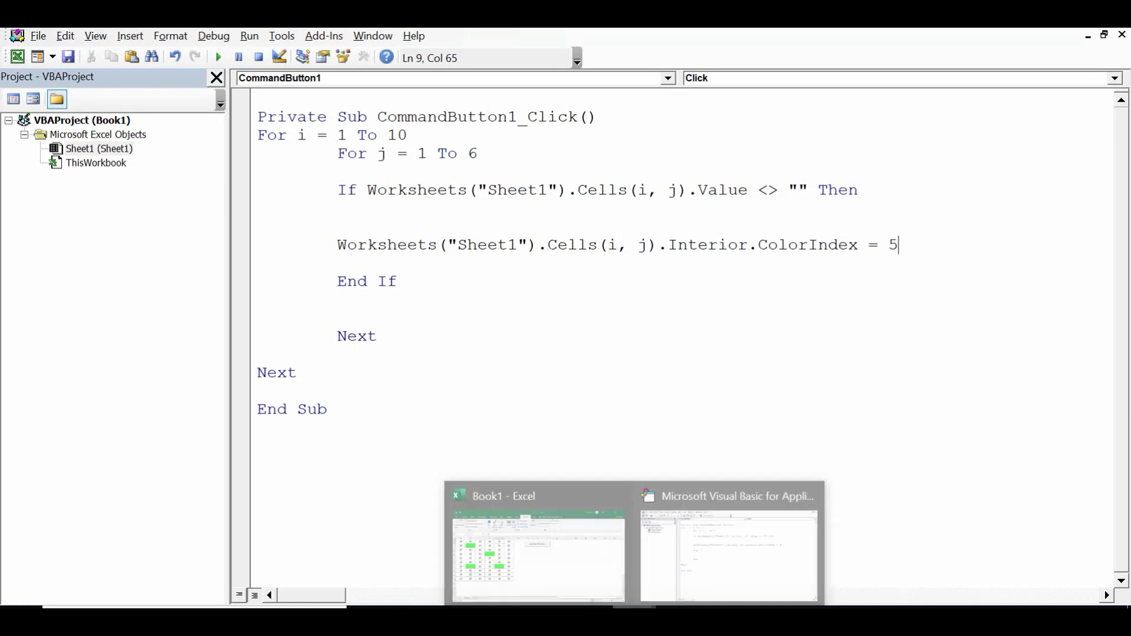
- Run CommandButton1 in Excel and check the blue cells A1, D1, E1 and F1
{"action": "left_click", "coordinate": [592, 573]}
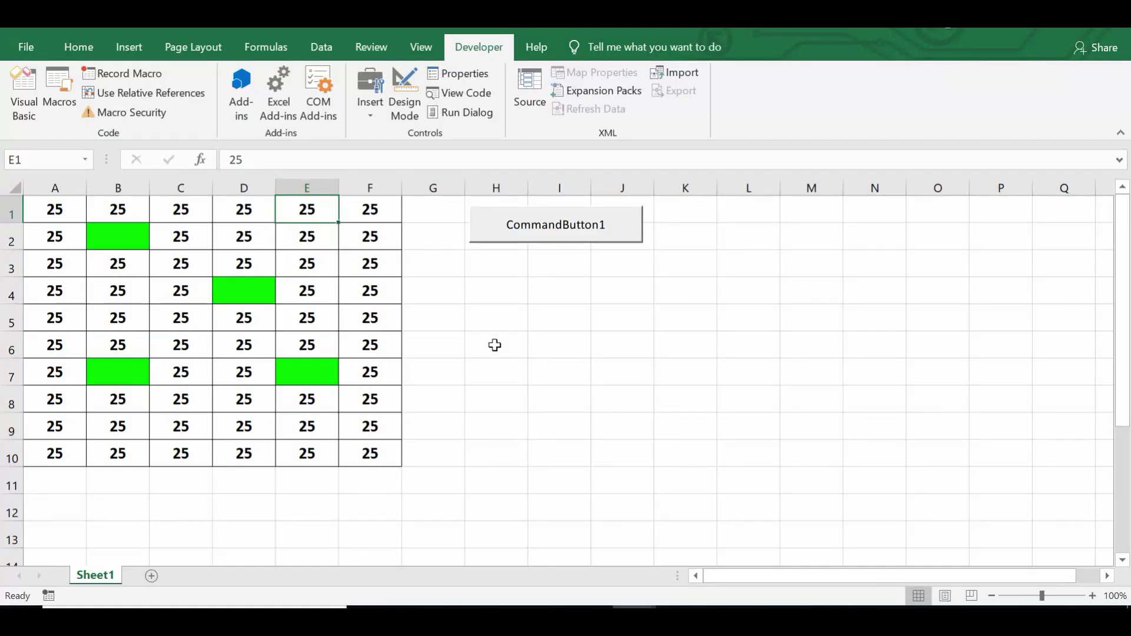
{"action": "left_click", "coordinate": [549, 228]}
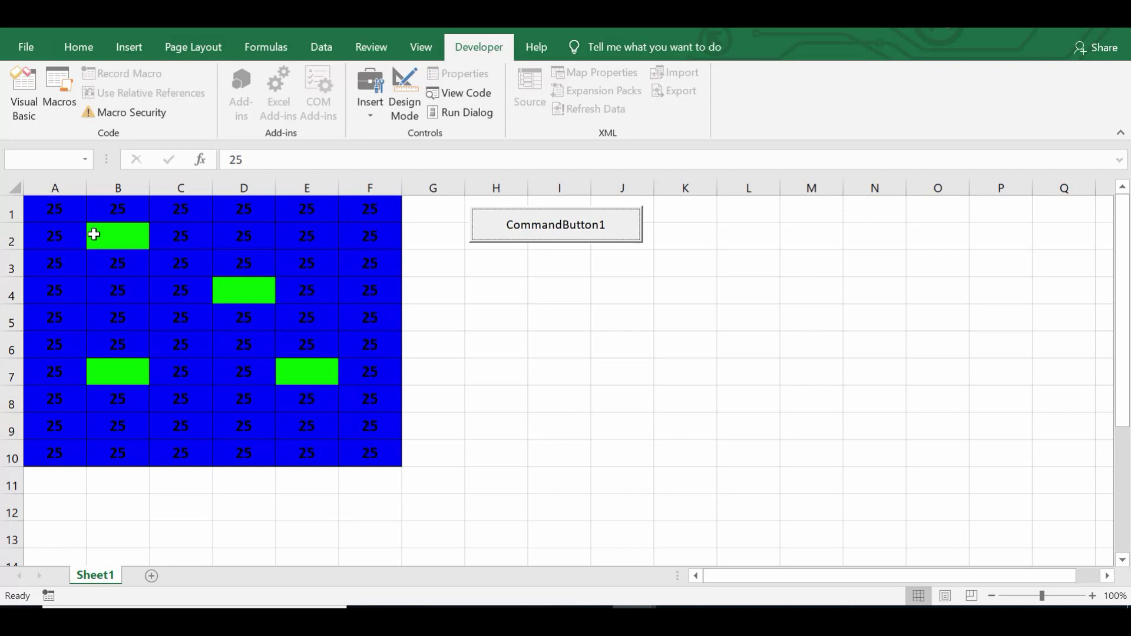
{"action": "left_click", "coordinate": [48, 217]}
{"action": "left_click", "coordinate": [262, 210]}
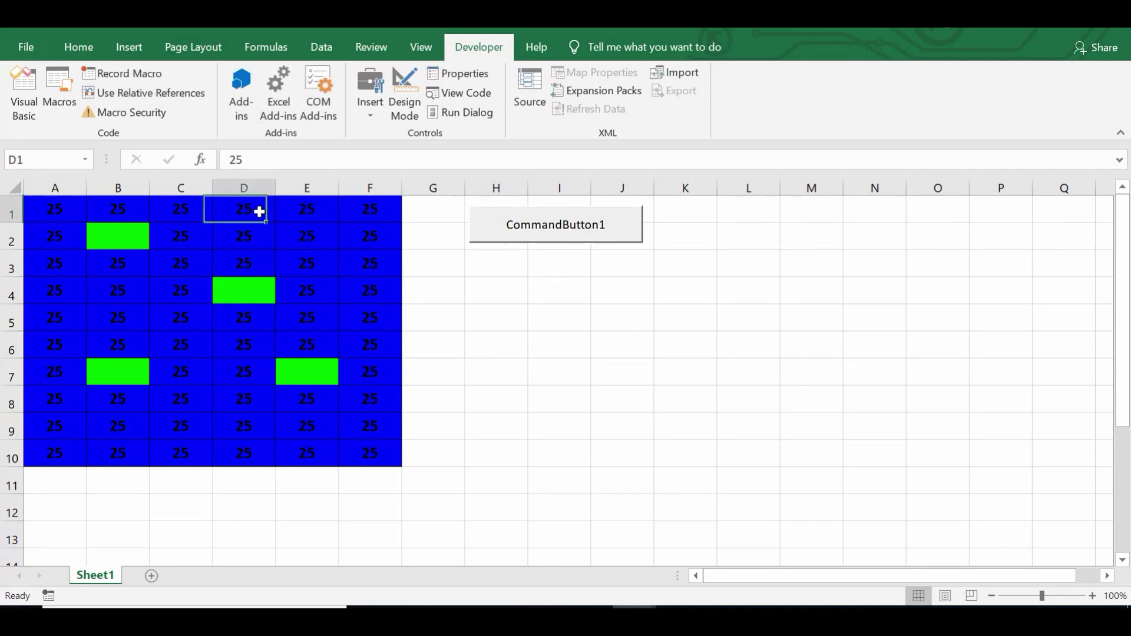
{"action": "left_click", "coordinate": [315, 212]}
{"action": "left_click", "coordinate": [368, 209]}
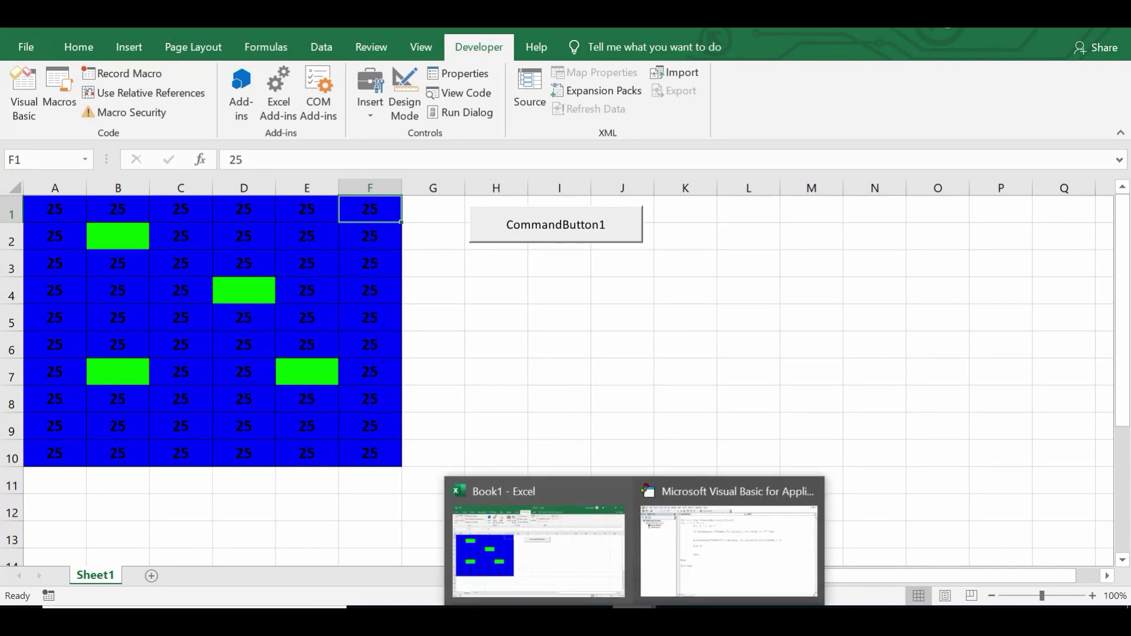
- Back in the VBA editor, delete the blank first line above the CommandButton click procedure header
{"action": "left_click", "coordinate": [749, 571]}
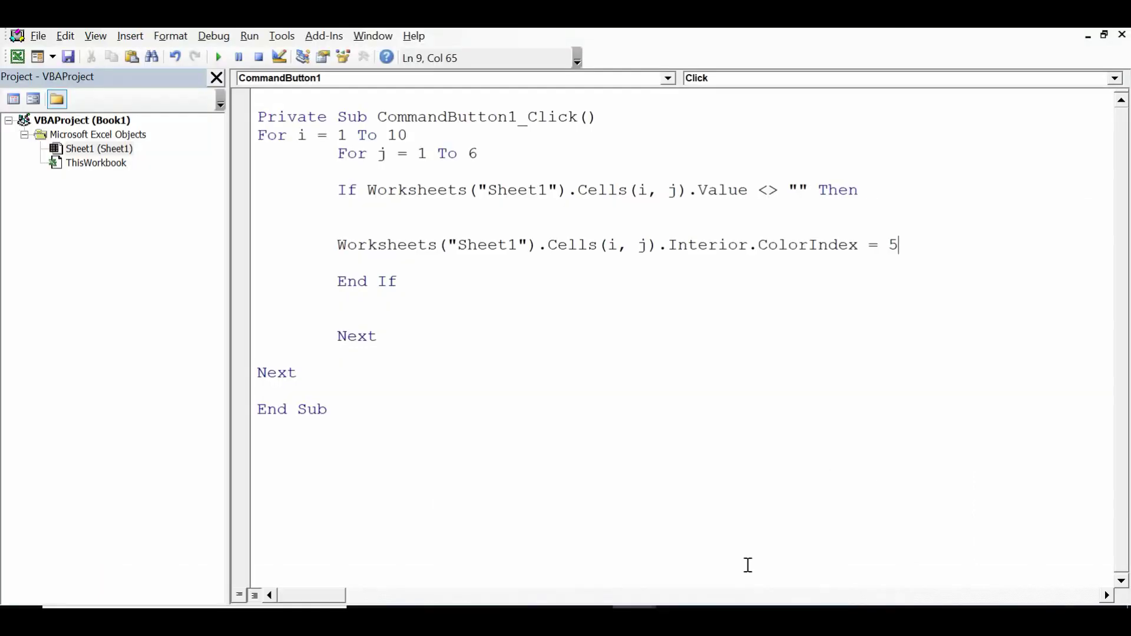
{"action": "left_click", "coordinate": [328, 387]}
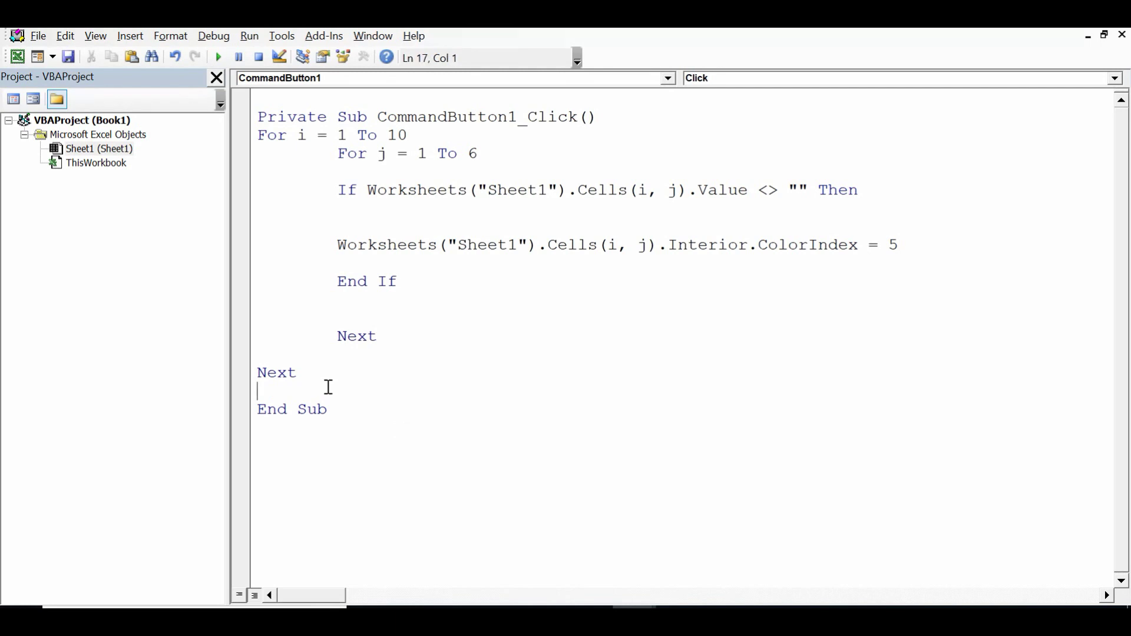
{"action": "left_click", "coordinate": [263, 101]}
{"action": "key", "text": "Delete"}
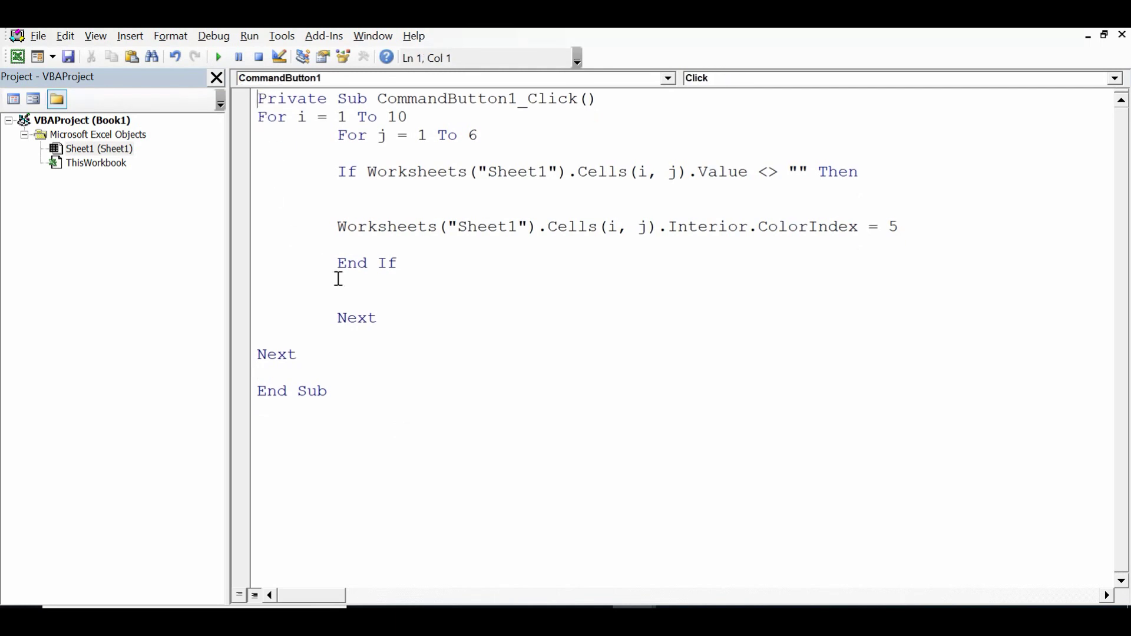
{"action": "left_click", "coordinate": [342, 322]}
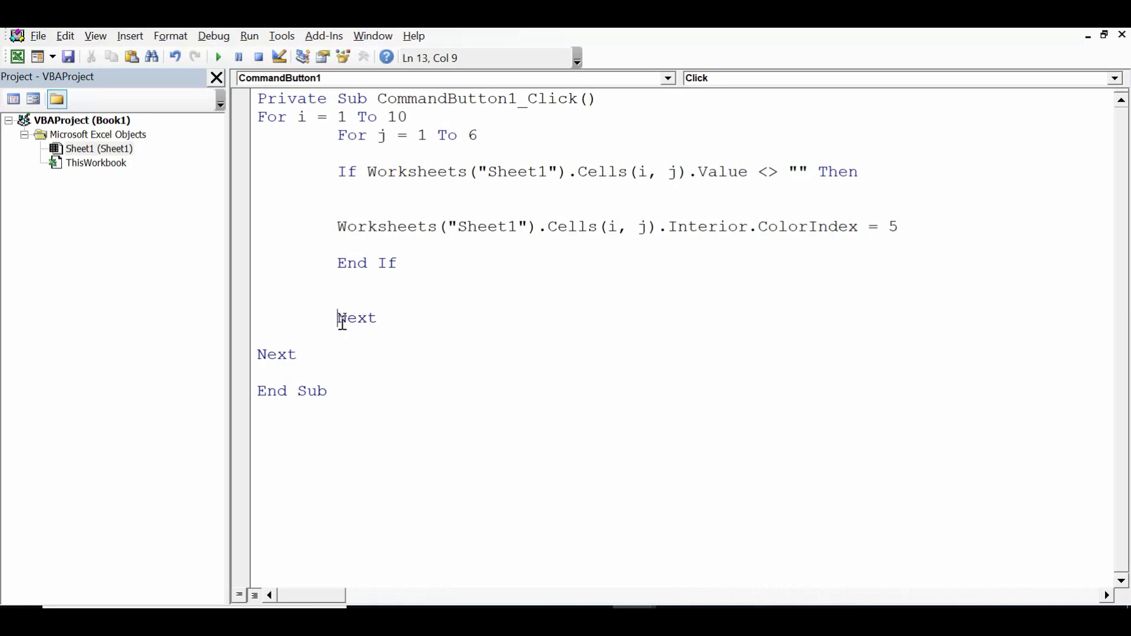